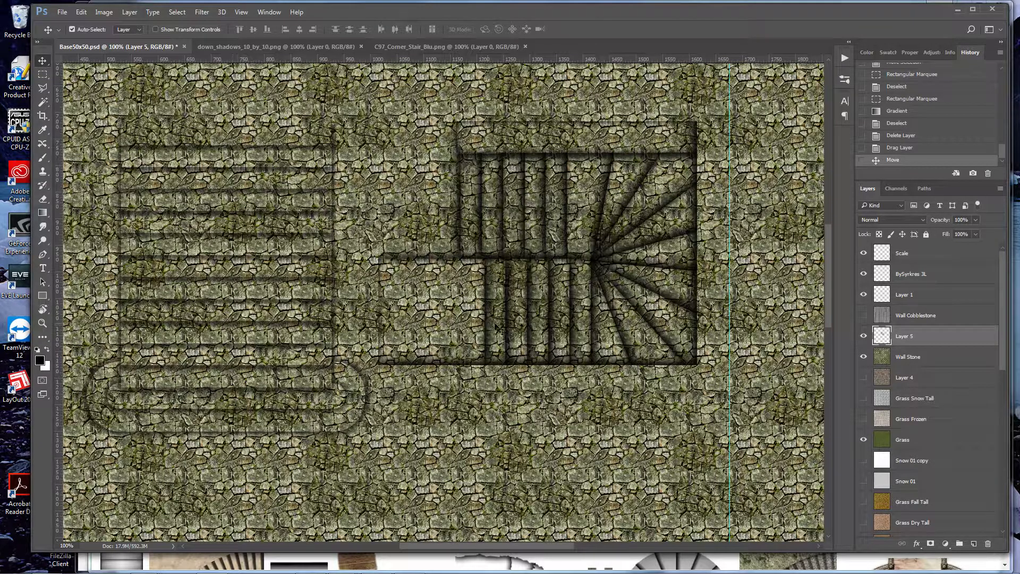
Switch to the browser, search Google Images for "dundjinni stair overlay" and look through the stair overlays for examples
{"action": "left_click", "coordinate": [486, 566]}
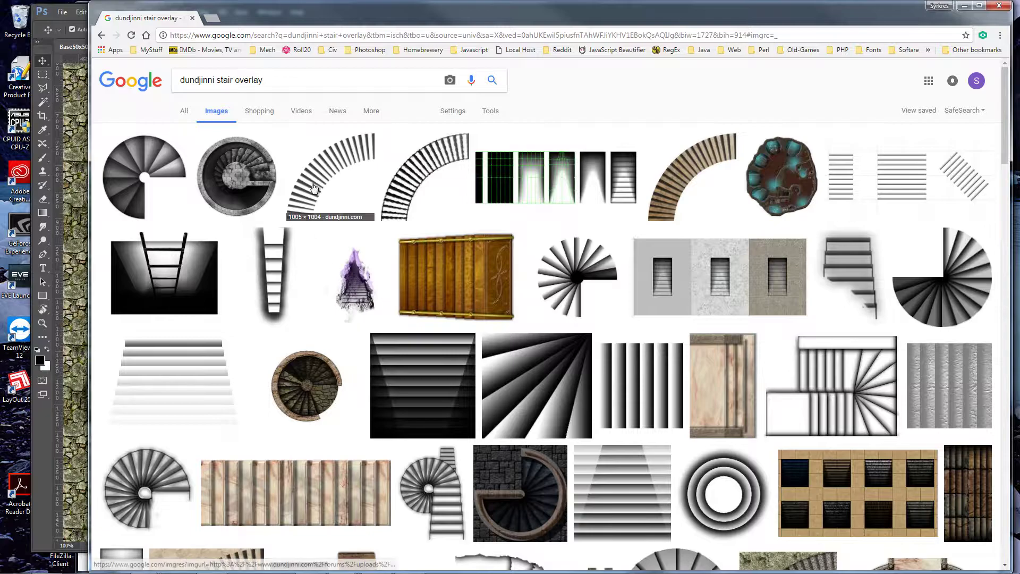
{"action": "left_click", "coordinate": [281, 82]}
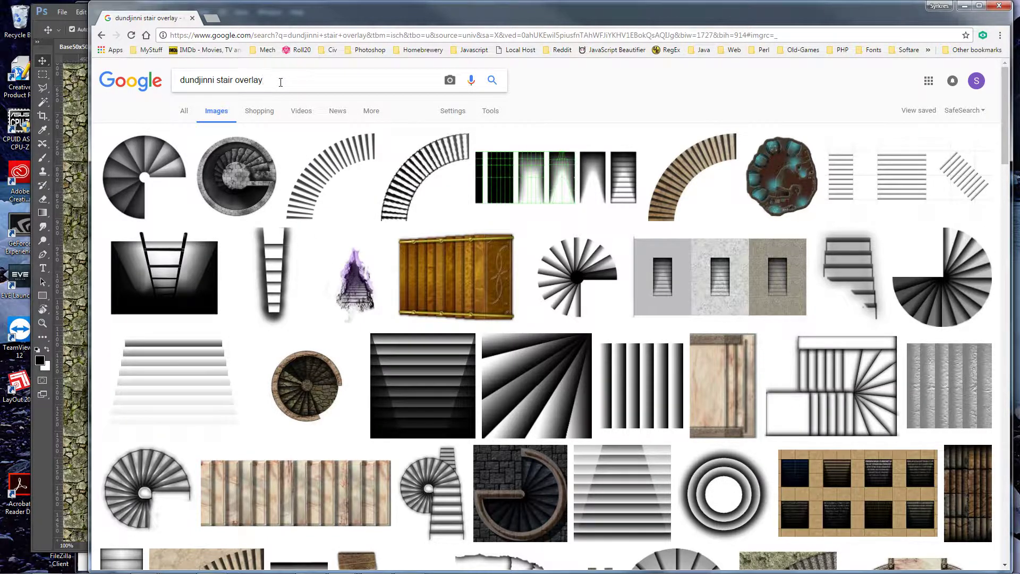
{"action": "key", "text": "Return"}
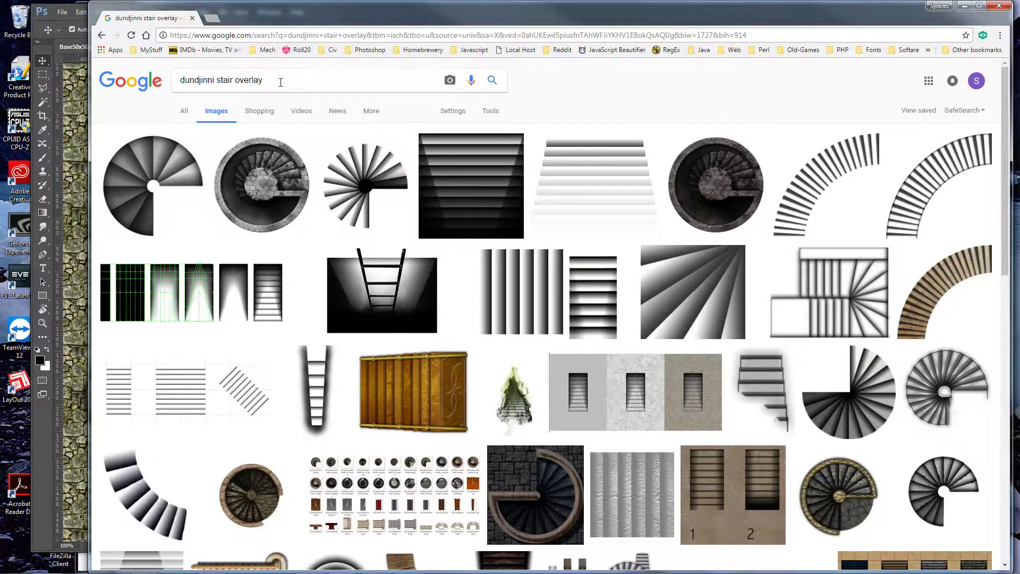
{"action": "scroll", "coordinate": [747, 259], "scroll_direction": "down", "scroll_amount": 2}
{"action": "scroll", "coordinate": [747, 258], "scroll_direction": "down", "scroll_amount": 3}
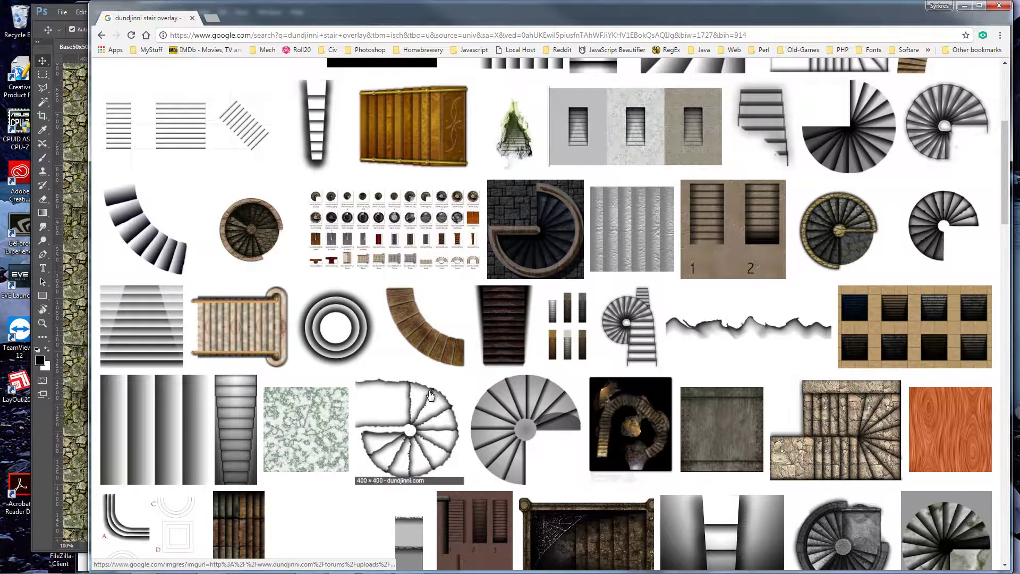
{"action": "scroll", "coordinate": [727, 364], "scroll_direction": "up", "scroll_amount": 3}
{"action": "scroll", "coordinate": [725, 365], "scroll_direction": "up", "scroll_amount": 2}
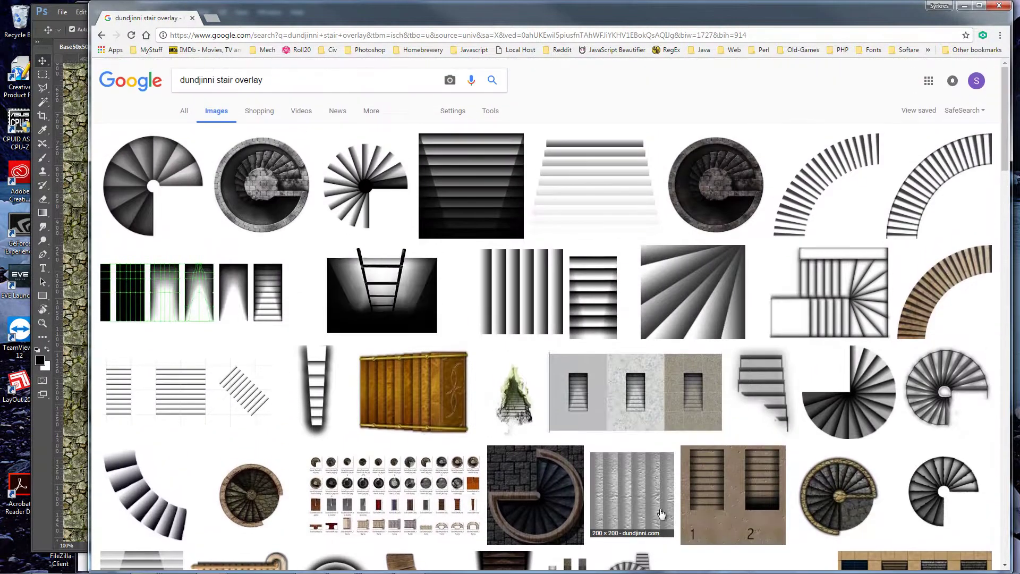
{"action": "scroll", "coordinate": [638, 497], "scroll_direction": "down", "scroll_amount": 2}
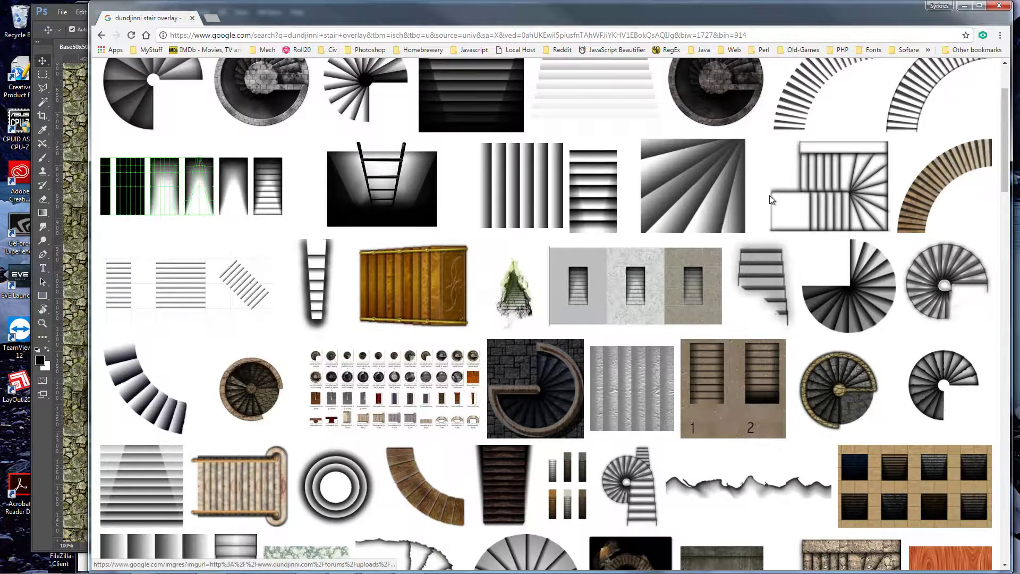
{"action": "scroll", "coordinate": [829, 297], "scroll_direction": "up", "scroll_amount": 2}
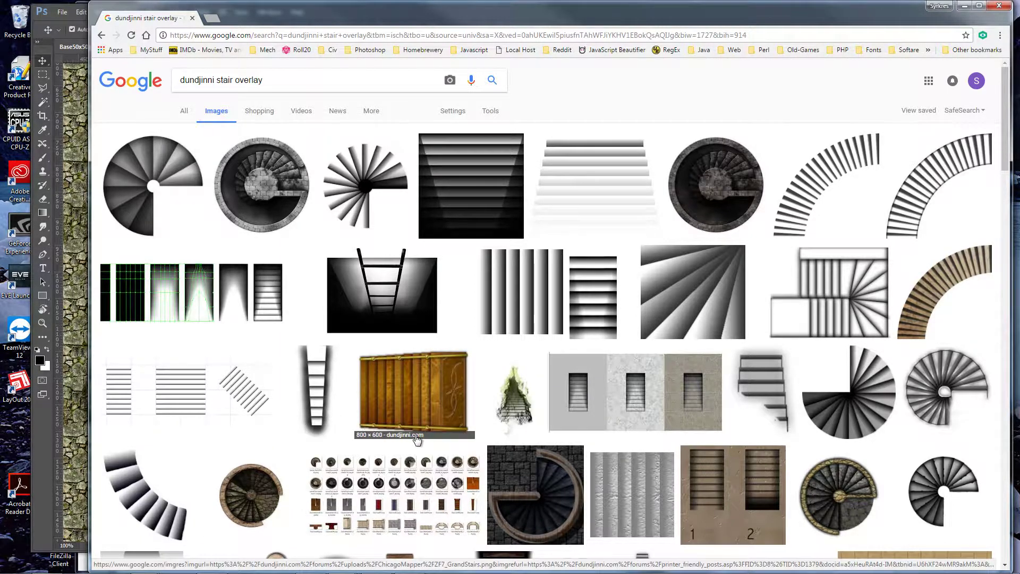
Return to Photoshop and hide Layer 5, which holds the corner staircase overlay, in preparation for making a rectangular selection
{"action": "left_click", "coordinate": [82, 420]}
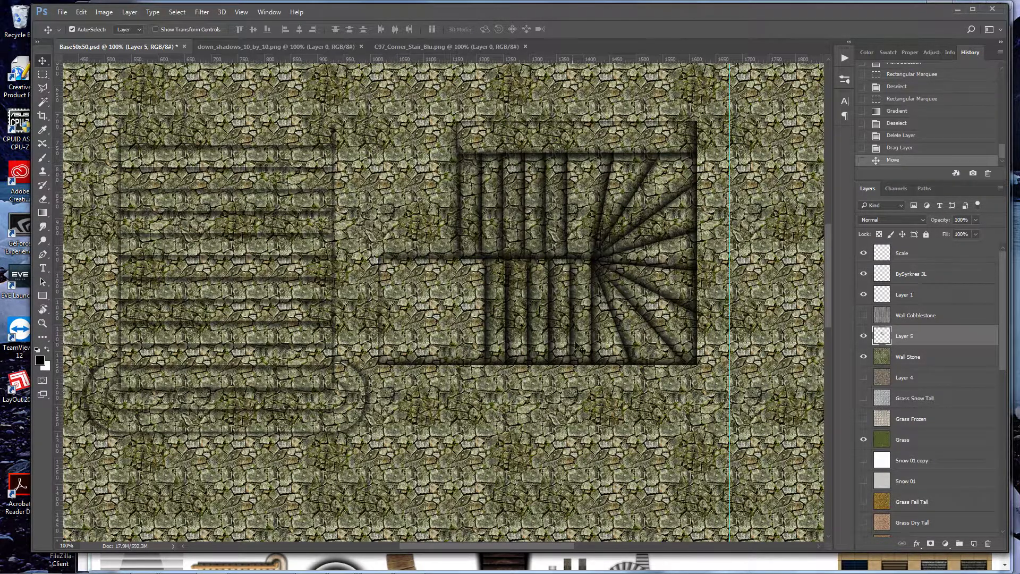
{"action": "left_click", "coordinate": [863, 337]}
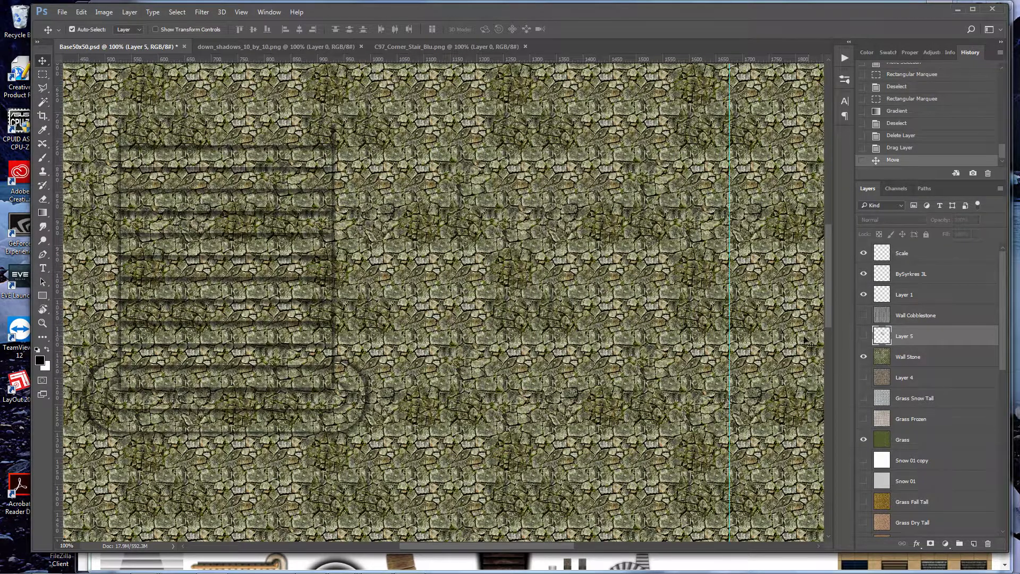
{"action": "left_click", "coordinate": [42, 74]}
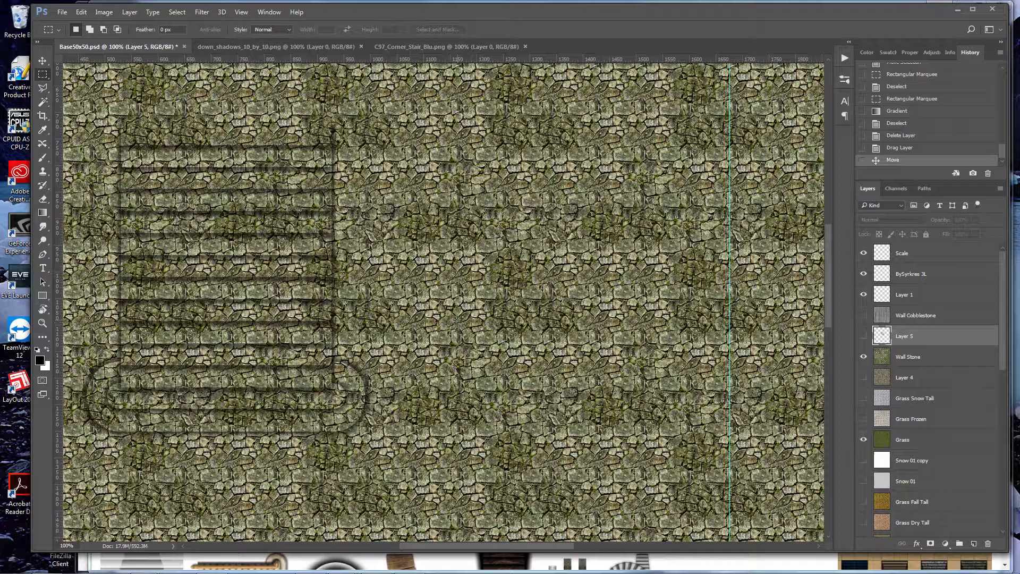
{"action": "left_click_drag", "start_coordinate": [446, 319], "coordinate": [657, 336]}
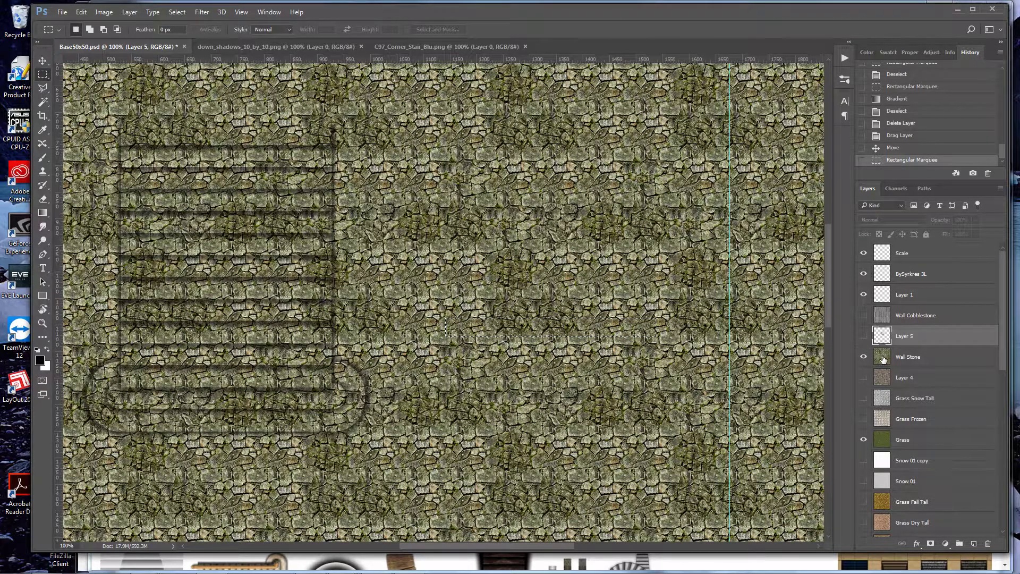
{"action": "left_click_drag", "start_coordinate": [433, 115], "coordinate": [693, 404]}
{"action": "key", "text": "ctrl+d"}
Show Layer 4, copy a horizontal strip of its texture about 450 px wide, and paste it as a layer above Wall Stone
{"action": "left_click_drag", "start_coordinate": [421, 278], "coordinate": [664, 300]}
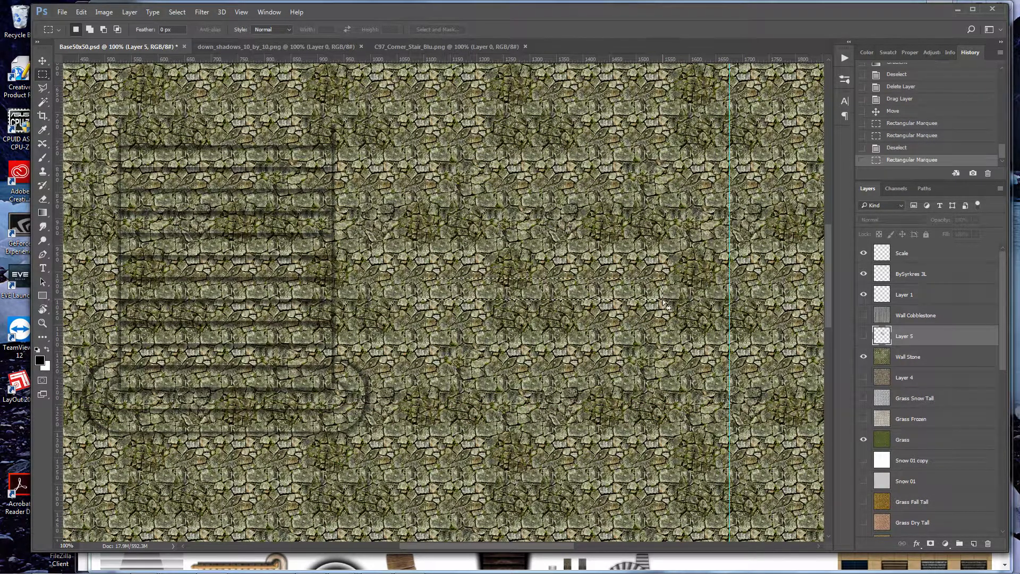
{"action": "left_click", "coordinate": [864, 377]}
{"action": "left_click", "coordinate": [883, 380]}
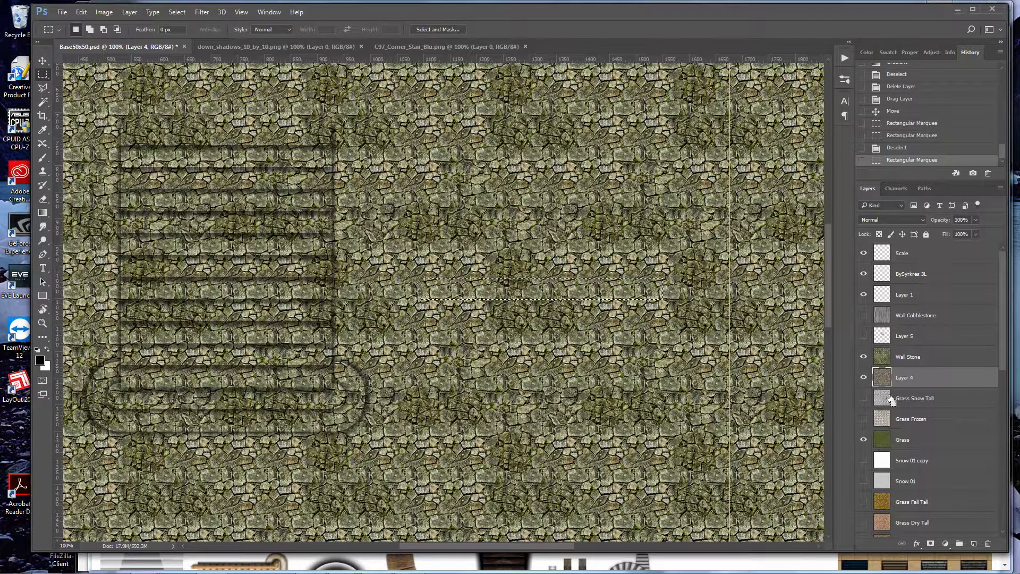
{"action": "key", "text": "ctrl+v"}
{"action": "left_click_drag", "start_coordinate": [896, 379], "coordinate": [896, 346]}
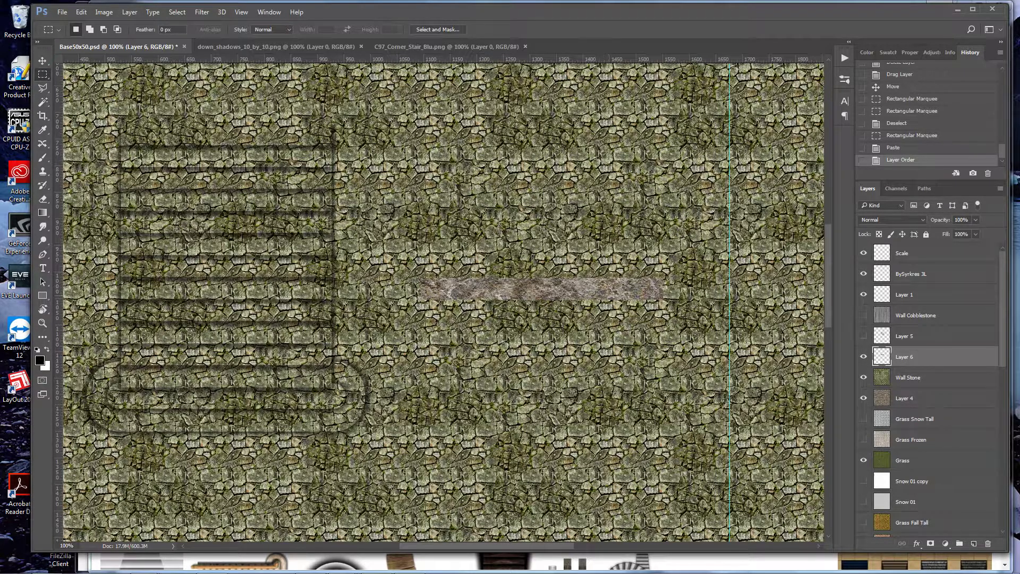
Create a new layer beneath the strip and marquee a thin band about 450 px wide along the strip's lower edge
{"action": "left_click", "coordinate": [42, 322]}
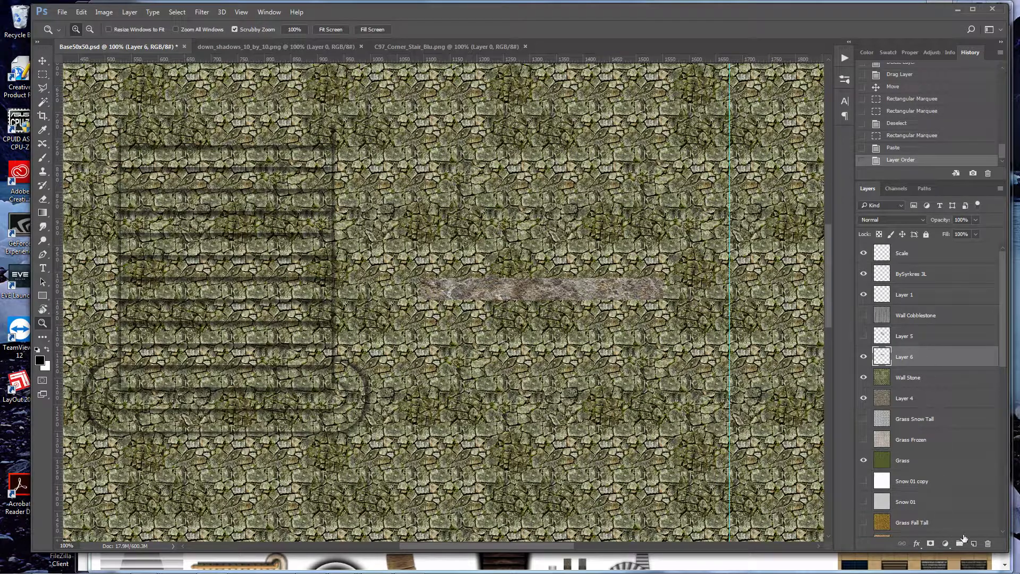
{"action": "left_click", "coordinate": [974, 543]}
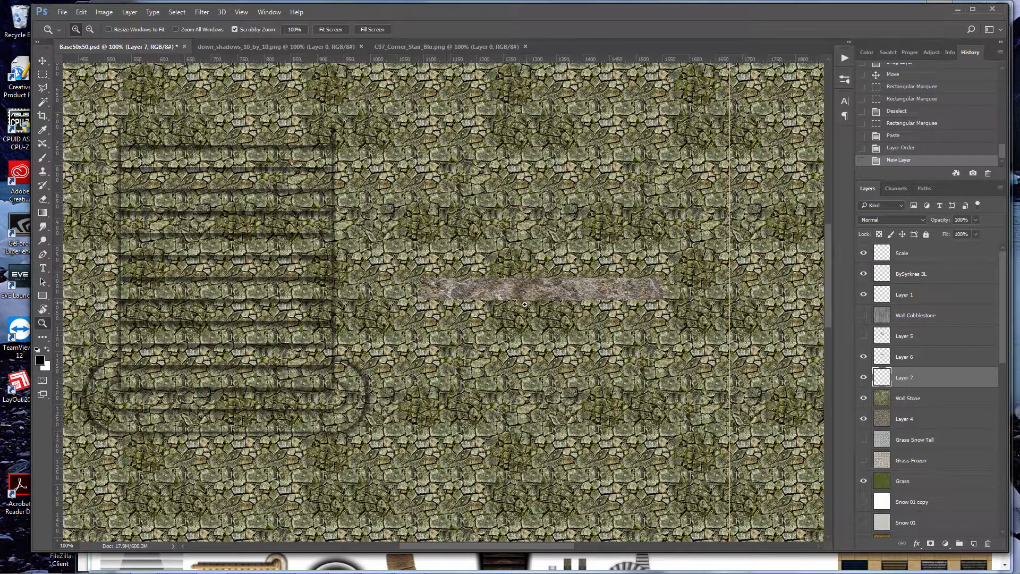
{"action": "left_click_drag", "start_coordinate": [517, 307], "coordinate": [575, 306]}
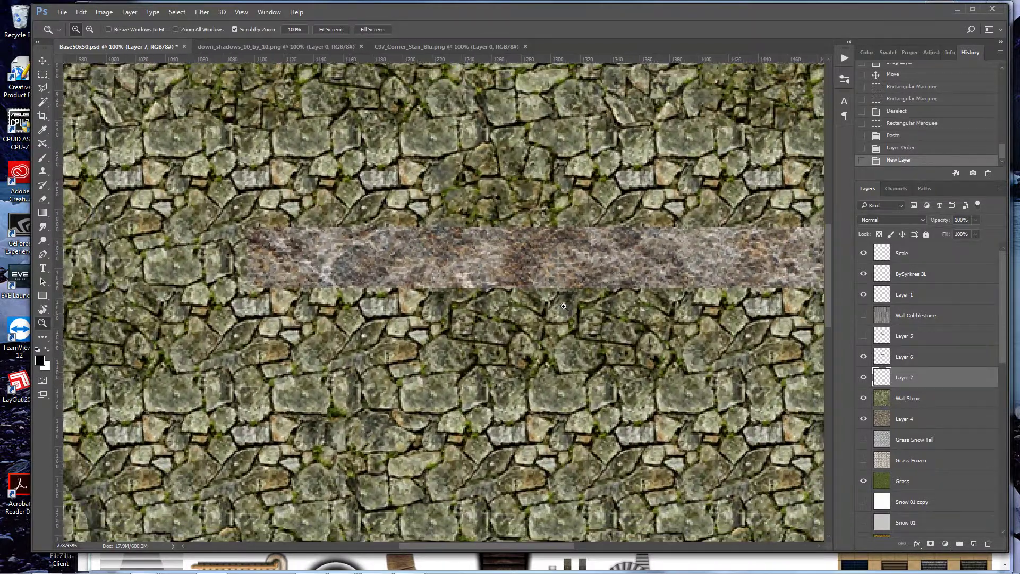
{"action": "mouse_move", "coordinate": [479, 544]}
{"action": "left_mouse_down"}
{"action": "mouse_move", "coordinate": [511, 544]}
{"action": "mouse_move", "coordinate": [498, 544]}
{"action": "left_mouse_up"}
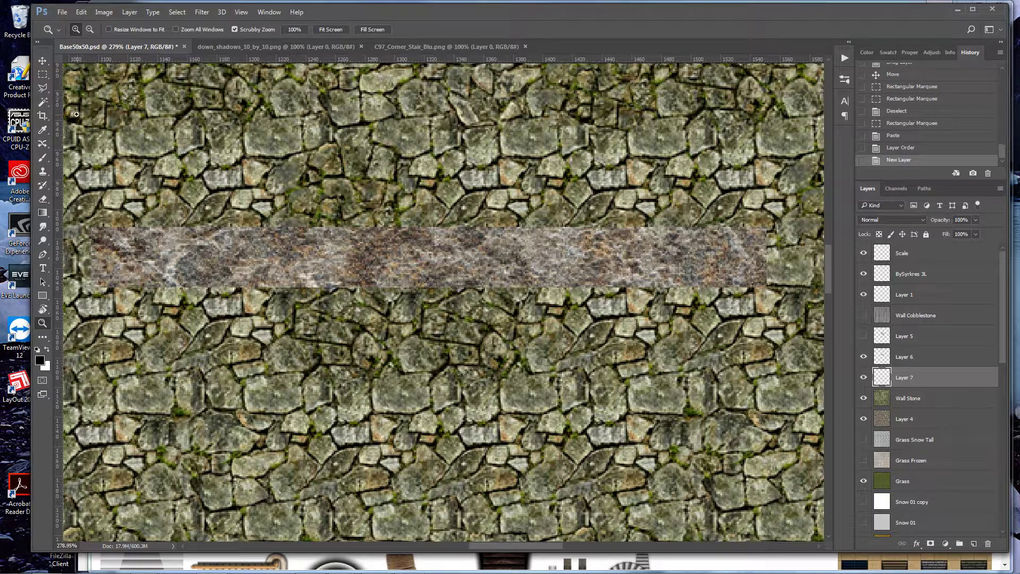
{"action": "left_click", "coordinate": [43, 74]}
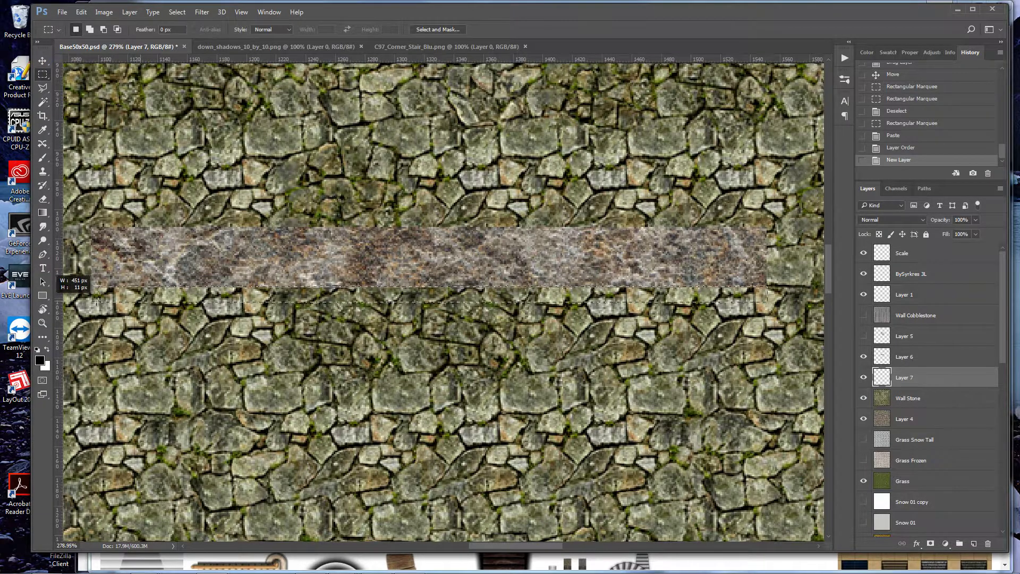
{"action": "left_click_drag", "start_coordinate": [91, 301], "coordinate": [91, 302]}
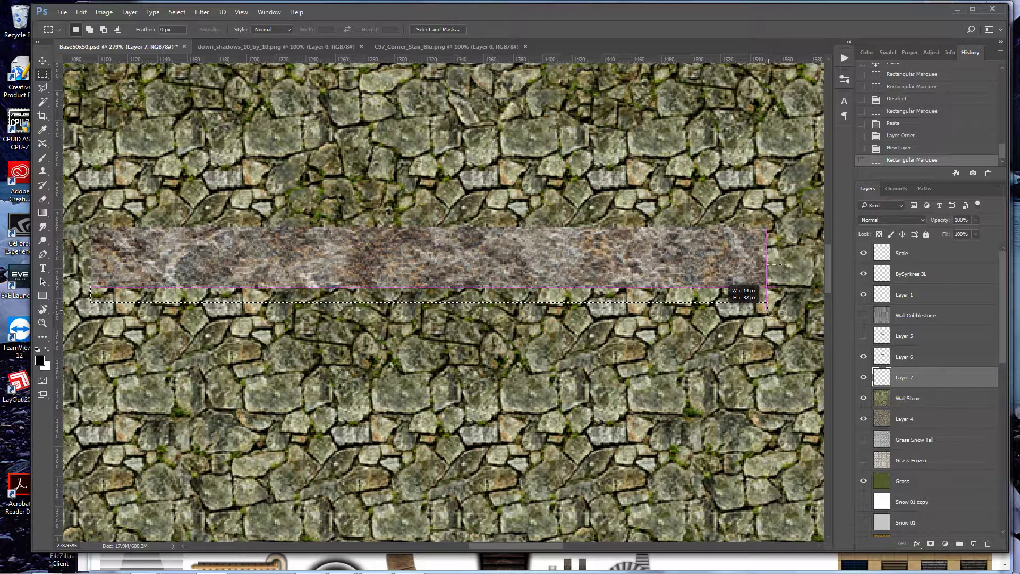
{"action": "left_click_drag", "start_coordinate": [769, 313], "coordinate": [768, 312]}
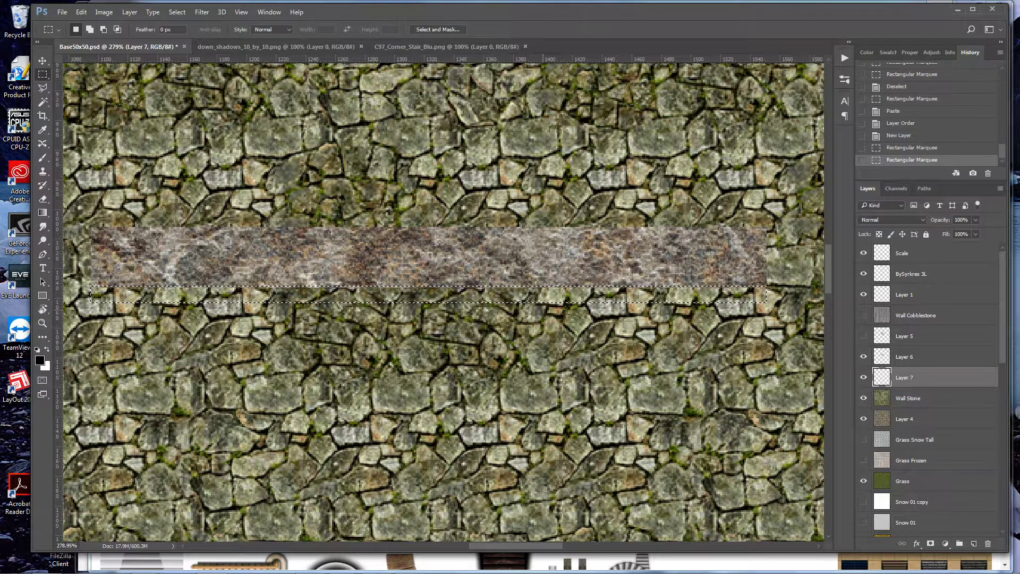
{"action": "left_click", "coordinate": [864, 360]}
{"action": "left_click", "coordinate": [864, 360]}
Fill the band on Layer 7 with a linear black-to-transparent gradient fading downward as the step's shadow, and deselect it
{"action": "left_click", "coordinate": [42, 213]}
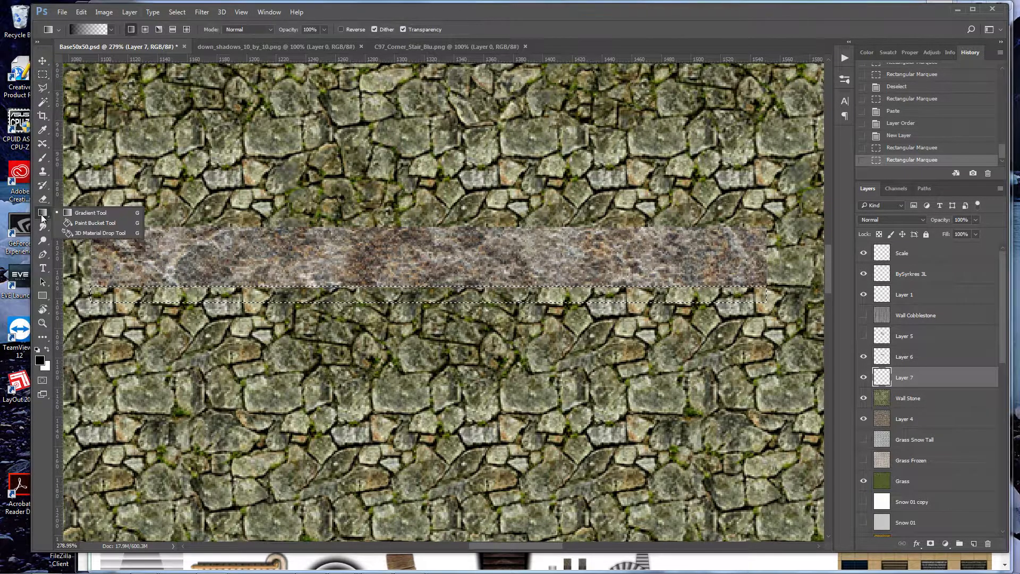
{"action": "left_click", "coordinate": [89, 214]}
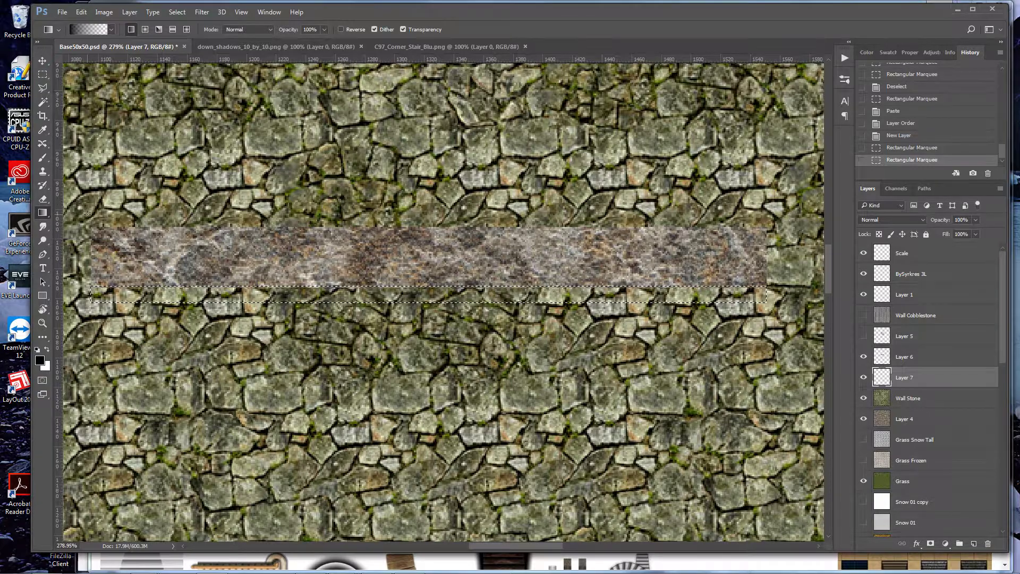
{"action": "left_click", "coordinate": [111, 30]}
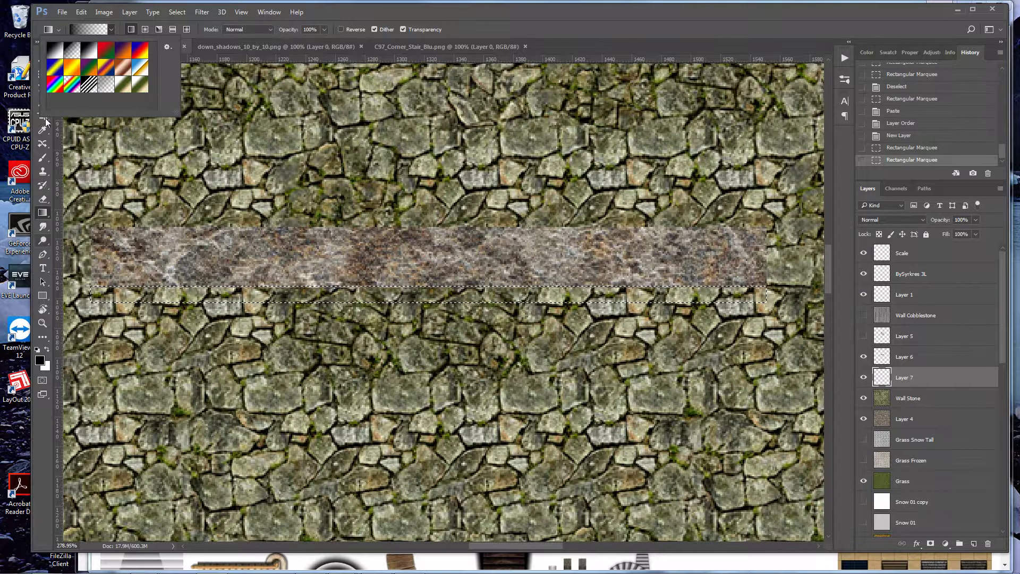
{"action": "double_click", "coordinate": [74, 51]}
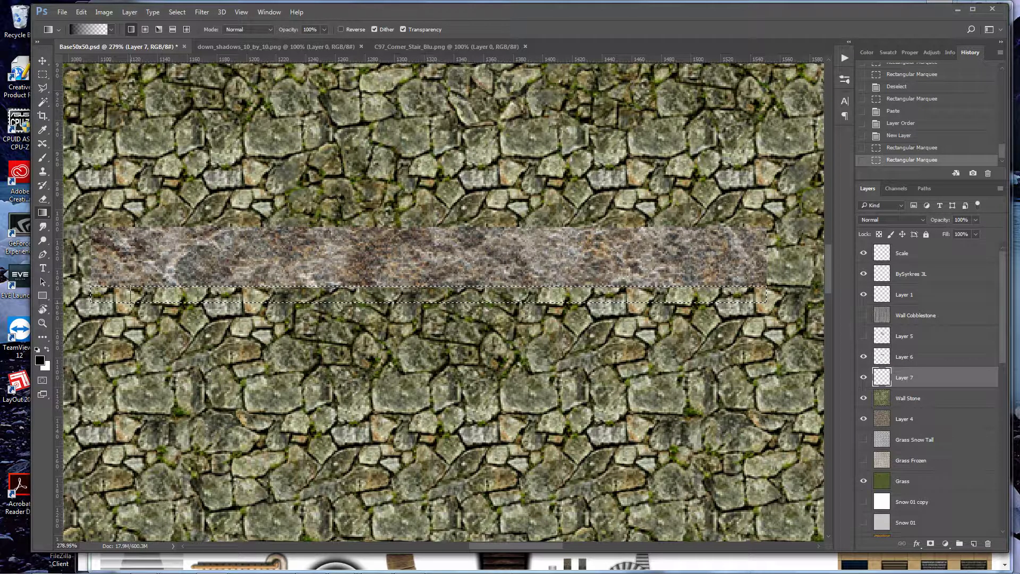
{"action": "left_click_drag", "start_coordinate": [130, 287], "coordinate": [130, 302]}
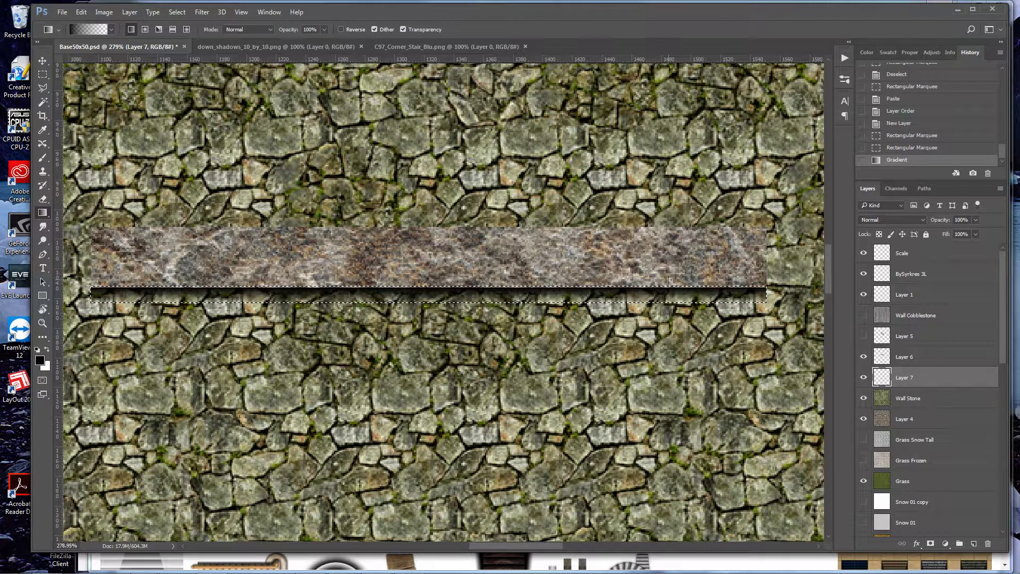
{"action": "key", "text": "ctrl+0"}
{"action": "key", "text": "ctrl+d"}
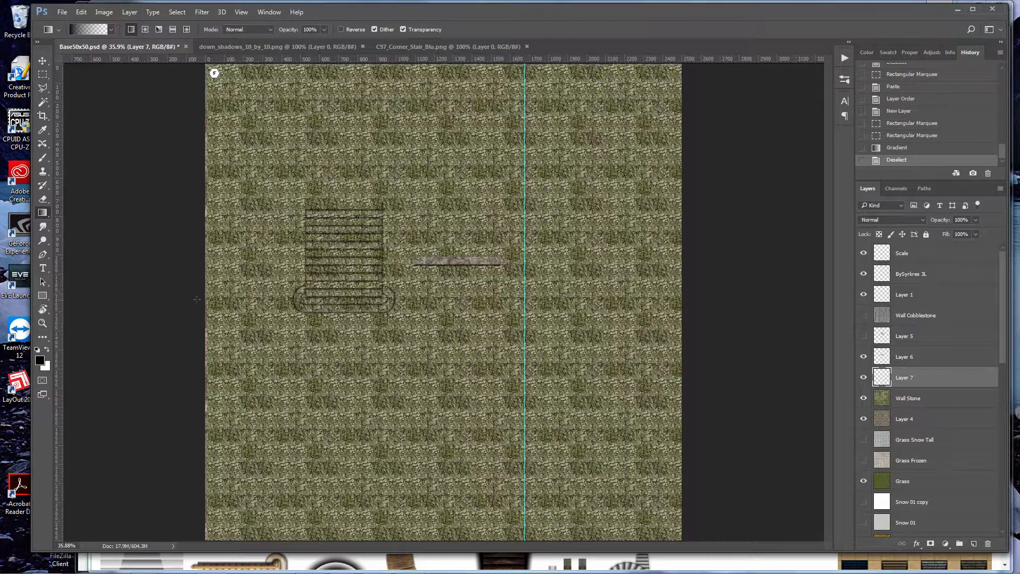
{"action": "double_click", "coordinate": [42, 323]}
{"action": "scroll", "coordinate": [323, 389], "scroll_direction": "up", "scroll_amount": 3}
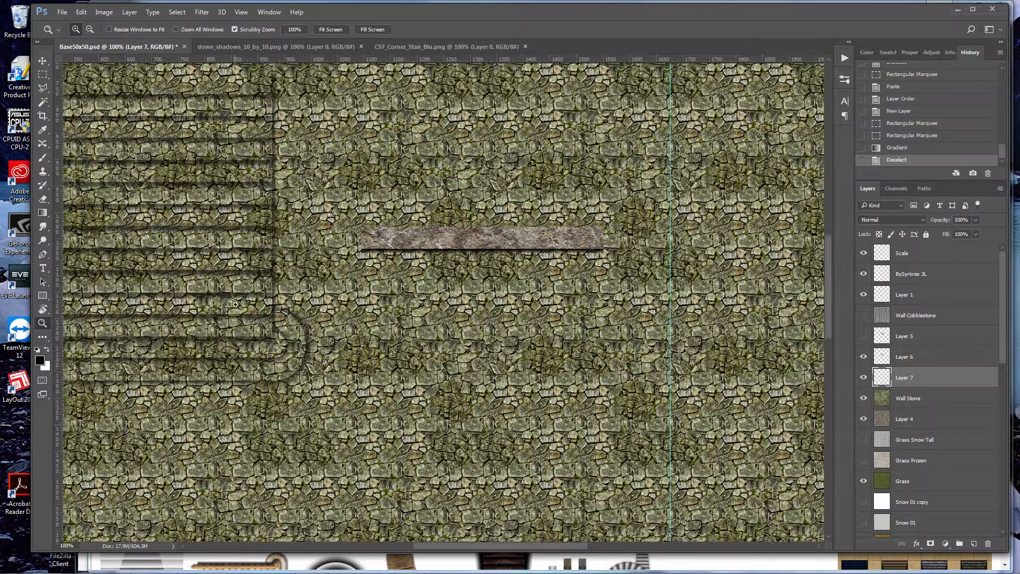
{"action": "left_click_drag", "start_coordinate": [426, 544], "coordinate": [407, 544]}
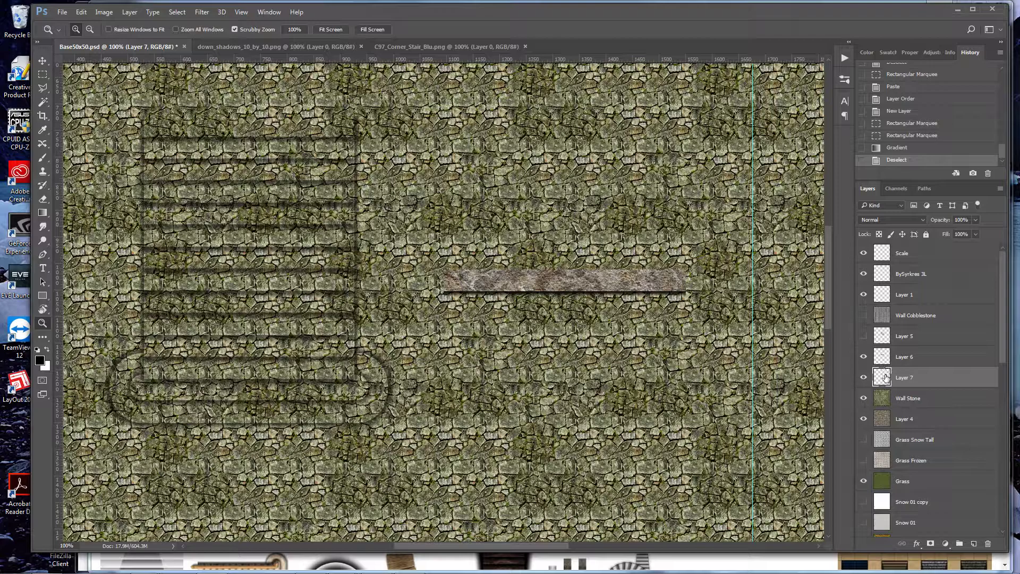
{"action": "left_click", "coordinate": [864, 378]}
{"action": "left_click", "coordinate": [864, 378]}
{"action": "key", "text": "ctrl+shift+t"}
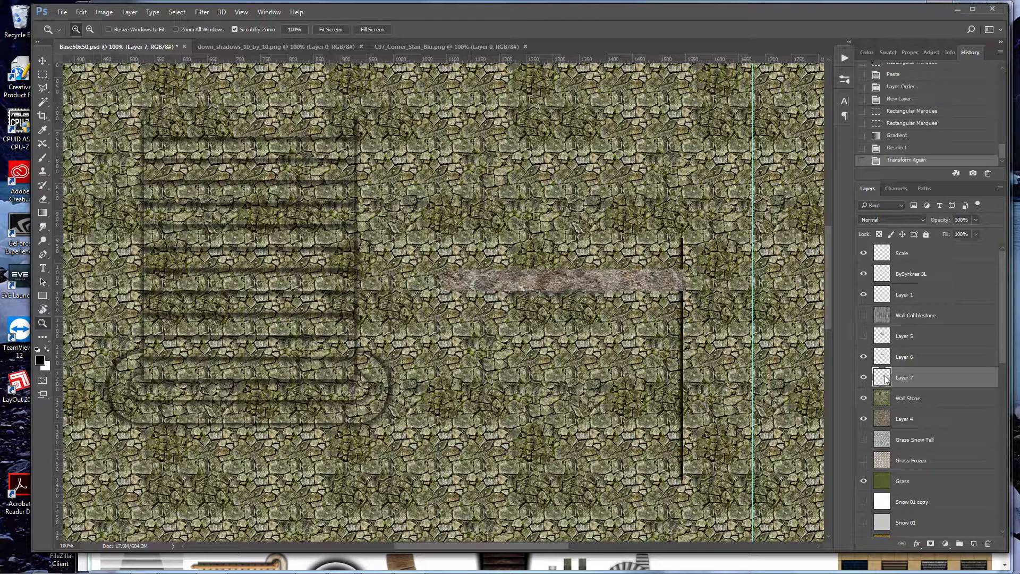
{"action": "key", "text": "ctrl+z"}
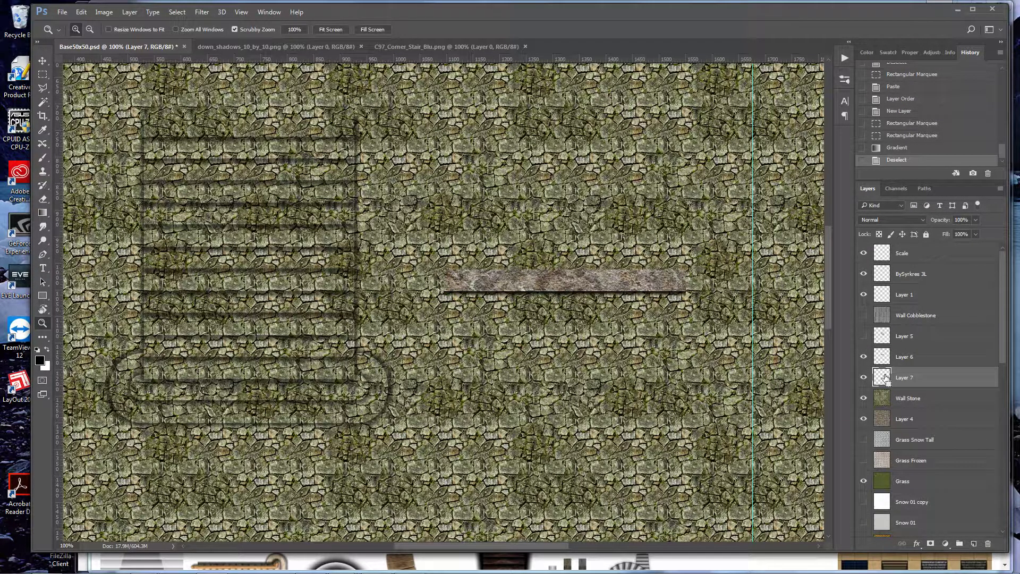
Free-transform a duplicate of the Layer 7 shadow up to the strip's upper edge, at Y 1018.50 px, and place it above Layer 6
{"action": "key", "text": "ctrl+t"}
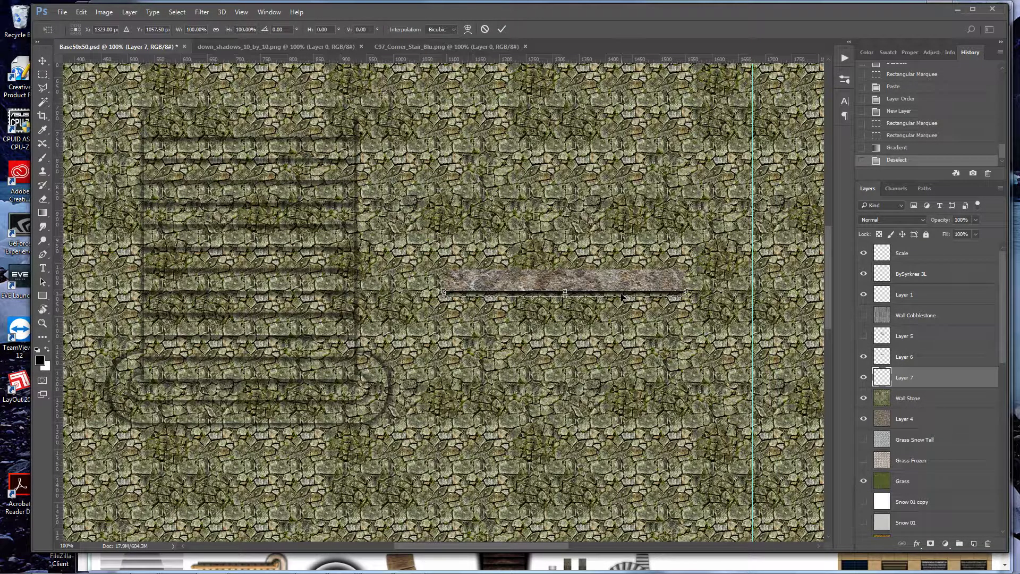
{"action": "left_click_drag", "start_coordinate": [621, 295], "coordinate": [622, 275]}
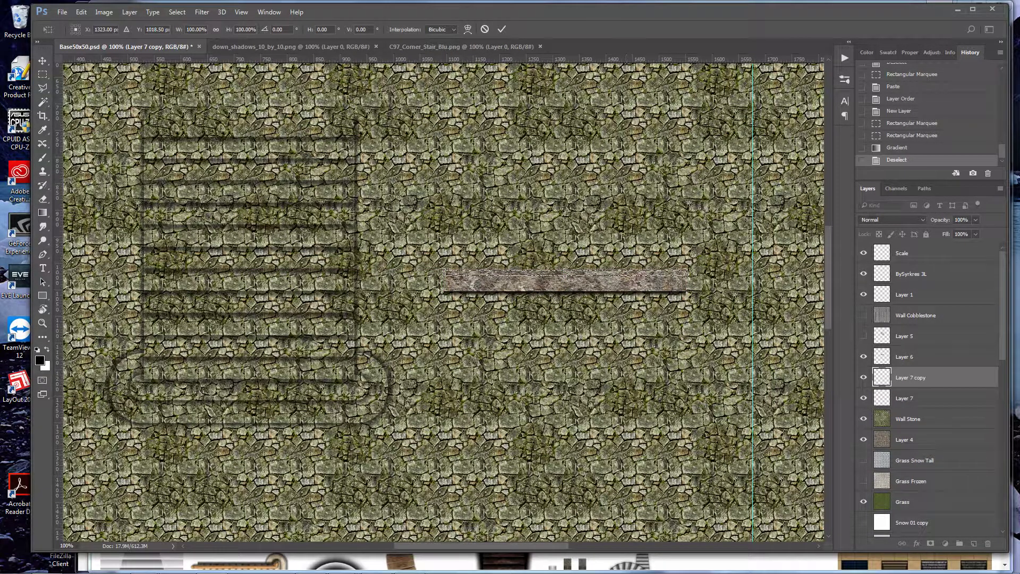
{"action": "key", "text": "Return"}
{"action": "left_click_drag", "start_coordinate": [910, 384], "coordinate": [909, 355]}
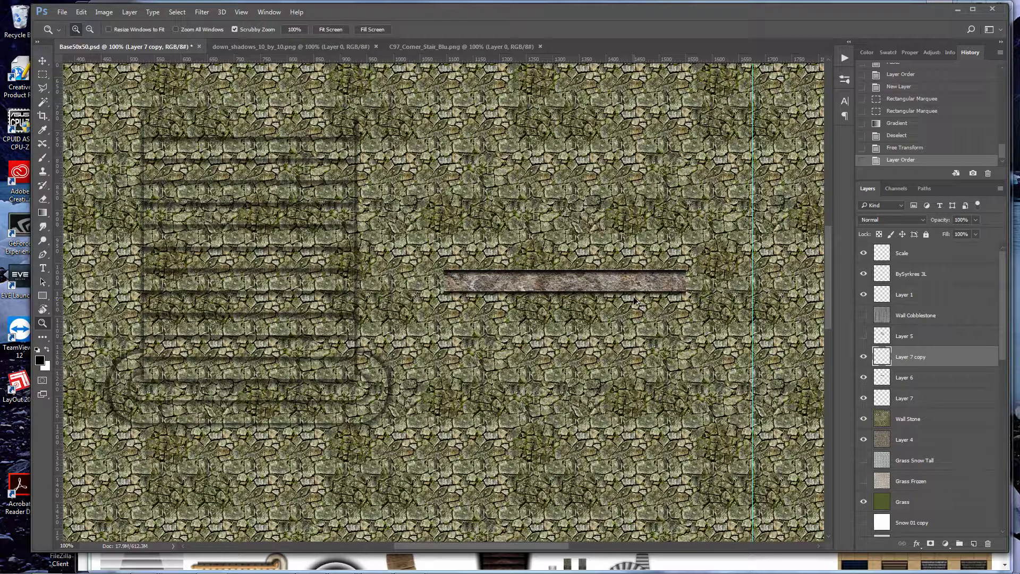
Repeat the duplicating transform eight times to stack evenly spaced stair shadows upward from the strip
{"action": "key", "text": "ctrl+shift+alt+t"}
{"action": "key", "text": "ctrl+shift+alt+t"}
{"action": "key", "text": "ctrl+shift+alt+t"}
{"action": "key", "text": "ctrl+shift+alt+t"}
{"action": "key", "text": "ctrl+shift+alt+t"}
{"action": "key", "text": "ctrl+shift+alt+t"}
{"action": "key", "text": "ctrl+shift+alt+t"}
{"action": "key", "text": "ctrl+shift+alt+t"}
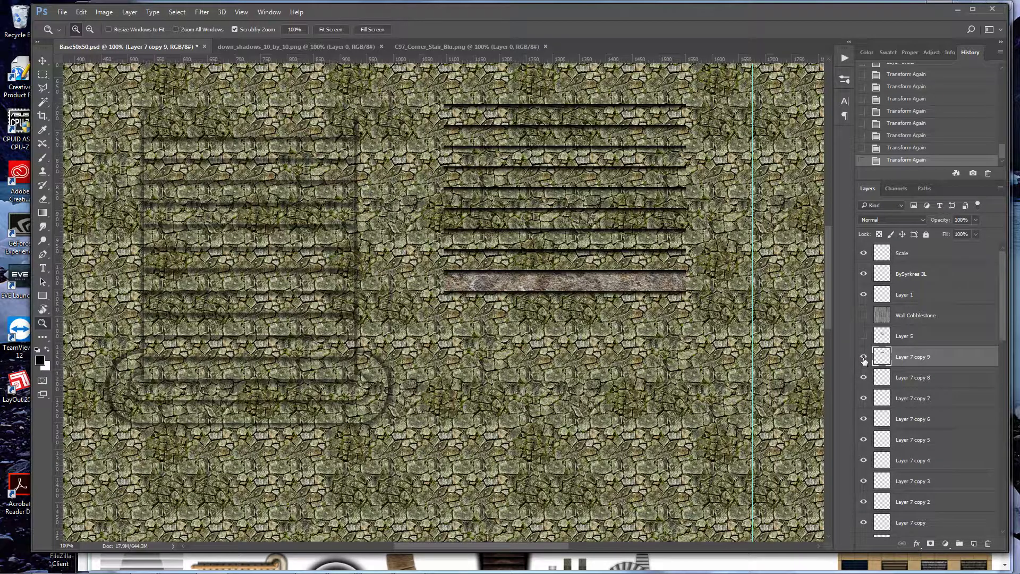
Hide Layer 6, the stone strip beneath the stacked stair shadows
{"action": "scroll", "coordinate": [893, 506], "scroll_direction": "down", "scroll_amount": 1}
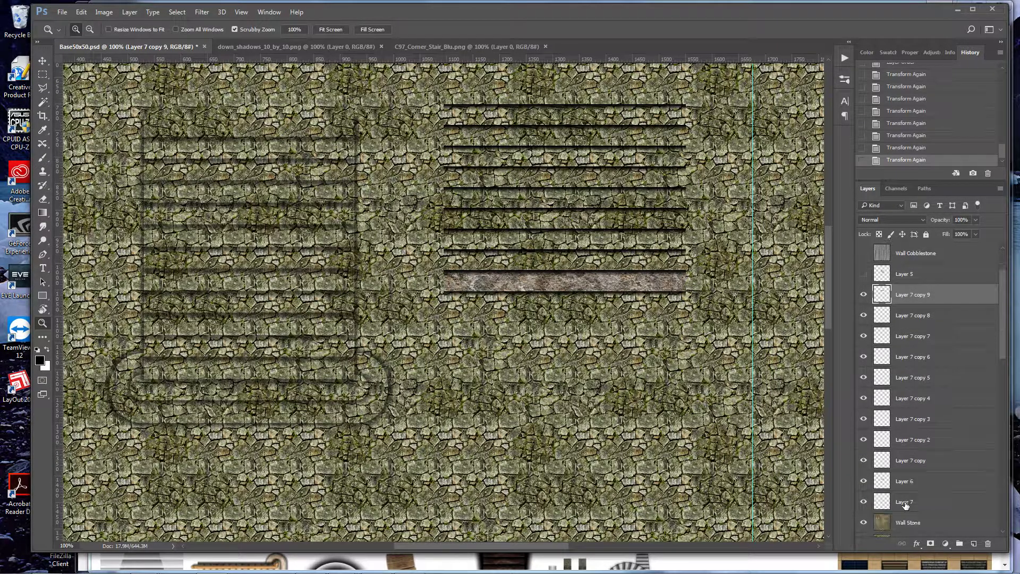
{"action": "left_click", "coordinate": [863, 481]}
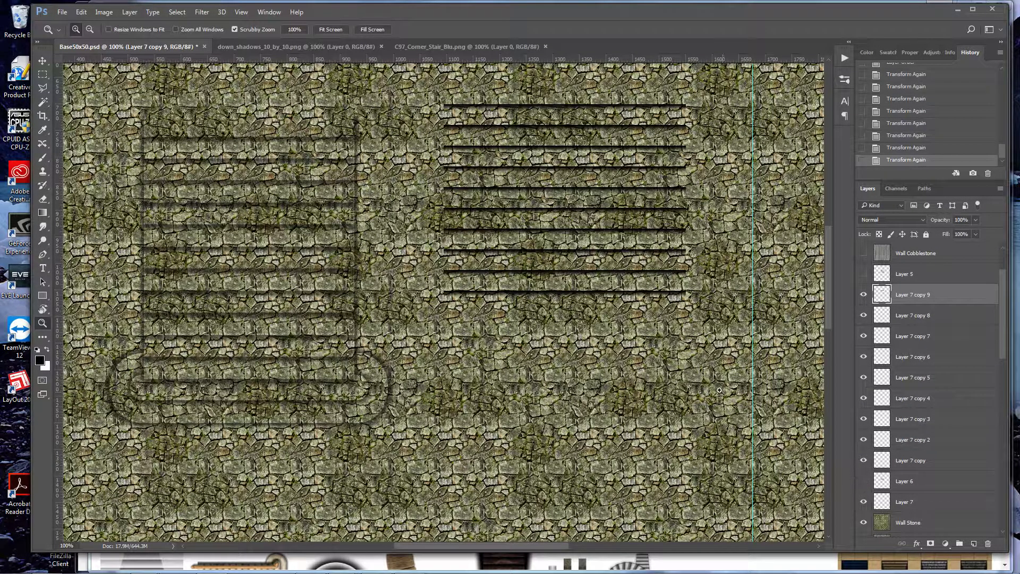
{"action": "scroll", "coordinate": [905, 477], "scroll_direction": "down", "scroll_amount": 1}
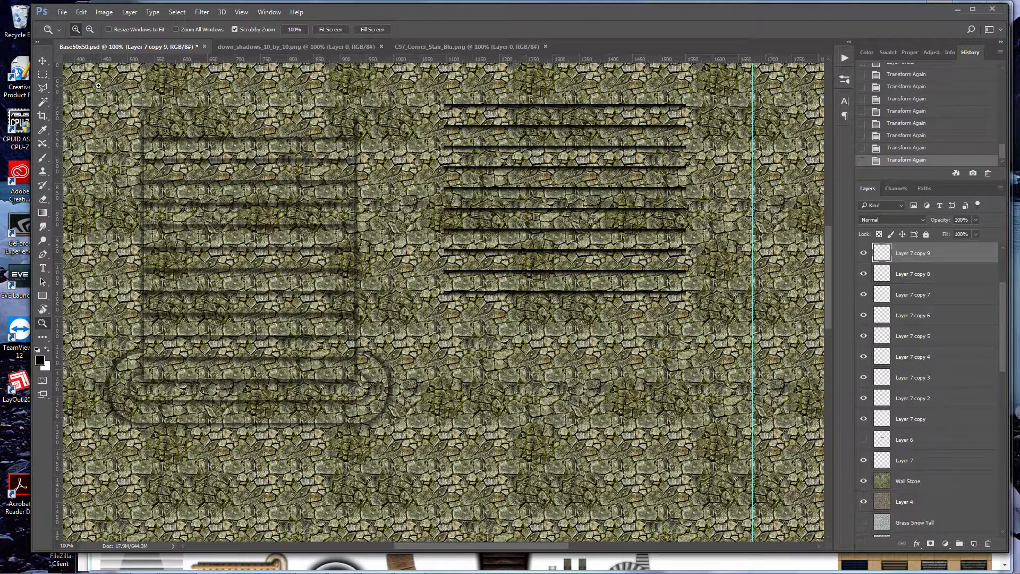
Marquee the area around the stair shadows, copy that part of Layer 4's texture onto a new layer and place it directly above Wall Stone
{"action": "left_click", "coordinate": [43, 74]}
{"action": "left_click_drag", "start_coordinate": [439, 82], "coordinate": [685, 315]}
{"action": "left_click_drag", "start_coordinate": [393, 73], "coordinate": [463, 146], "text": "alt"}
{"action": "left_click_drag", "start_coordinate": [442, 110], "coordinate": [444, 335]}
{"action": "left_click", "coordinate": [886, 505]}
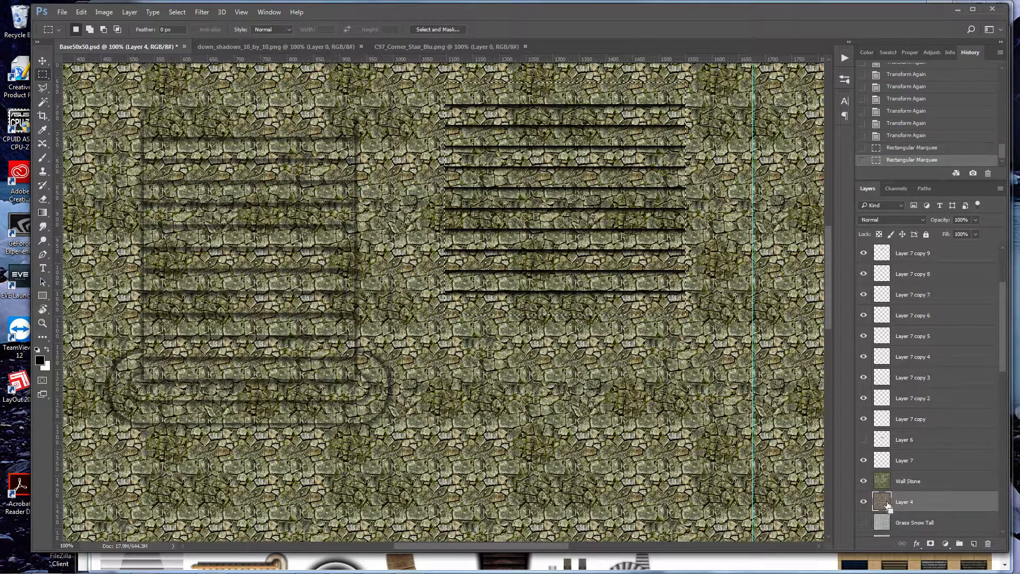
{"action": "key", "text": "ctrl+v"}
{"action": "left_click_drag", "start_coordinate": [903, 501], "coordinate": [900, 470]}
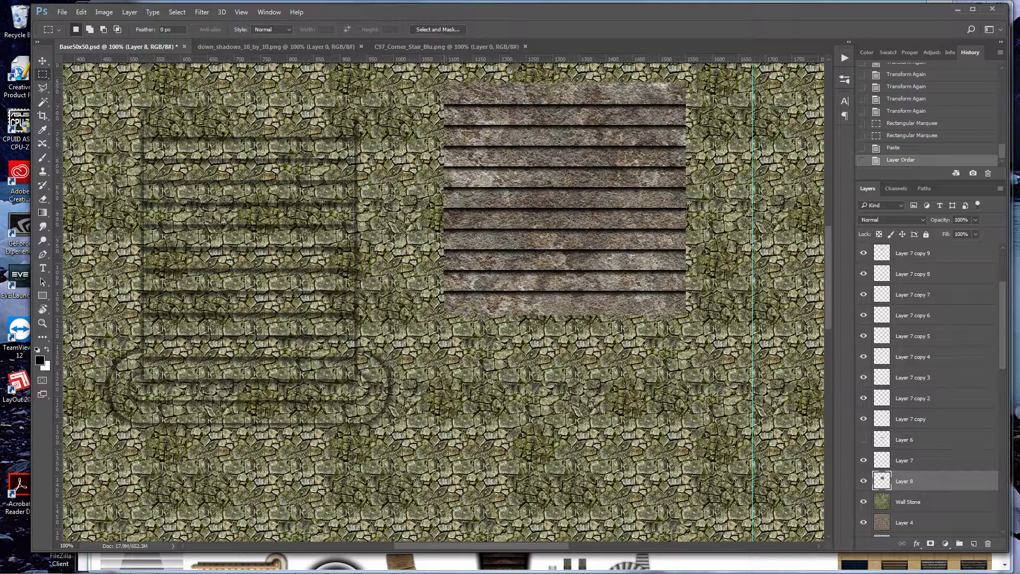
Marquee a thin band down the staircase's left edge and fill it with an inward-fading black gradient on a new layer above Layer 7 copy 9
{"action": "left_click_drag", "start_coordinate": [445, 111], "coordinate": [454, 317]}
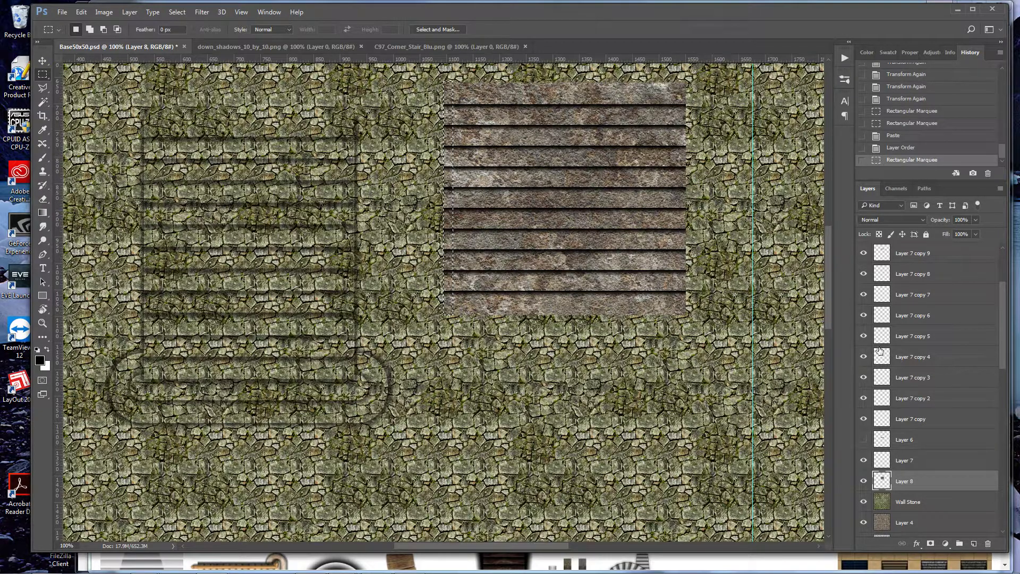
{"action": "scroll", "coordinate": [877, 356], "scroll_direction": "up", "scroll_amount": 2}
{"action": "left_click", "coordinate": [909, 332]}
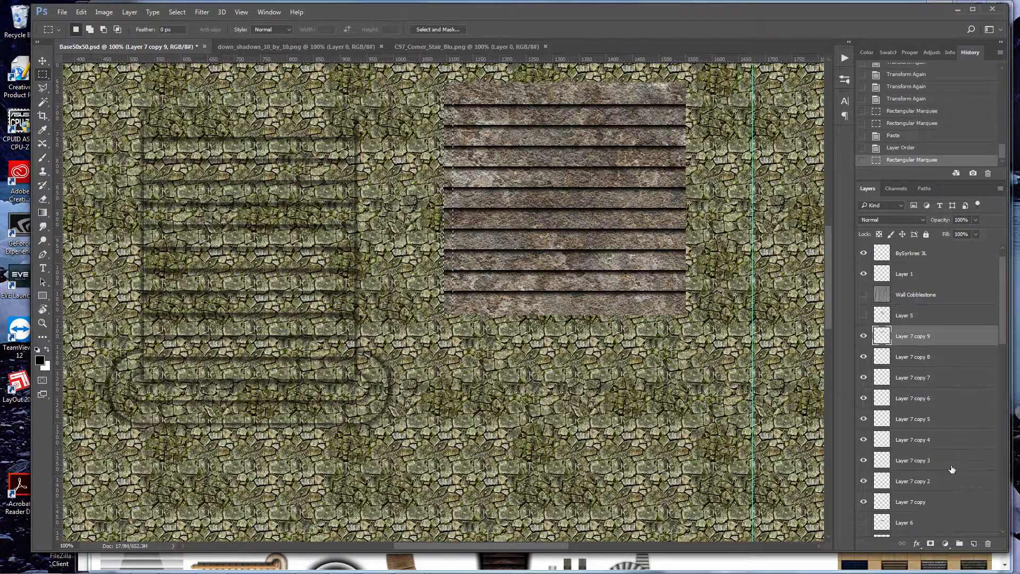
{"action": "left_click", "coordinate": [972, 542]}
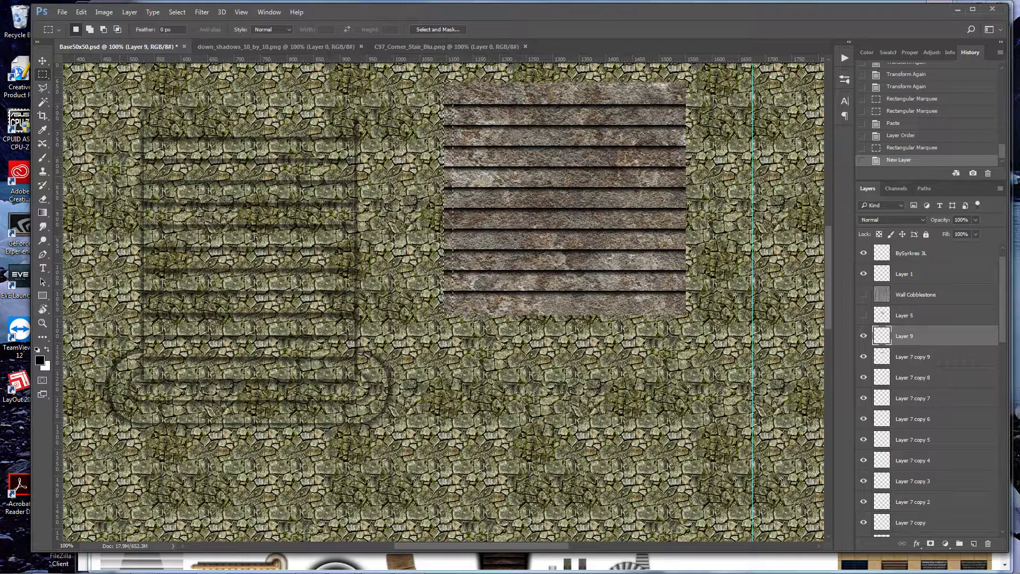
{"action": "left_click", "coordinate": [43, 212]}
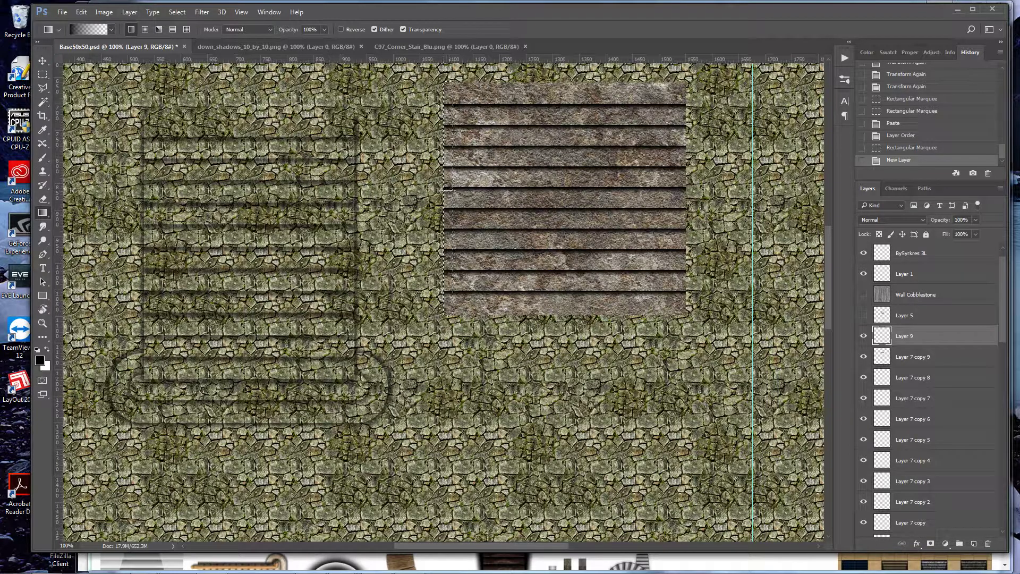
{"action": "left_click_drag", "start_coordinate": [443, 190], "coordinate": [453, 190]}
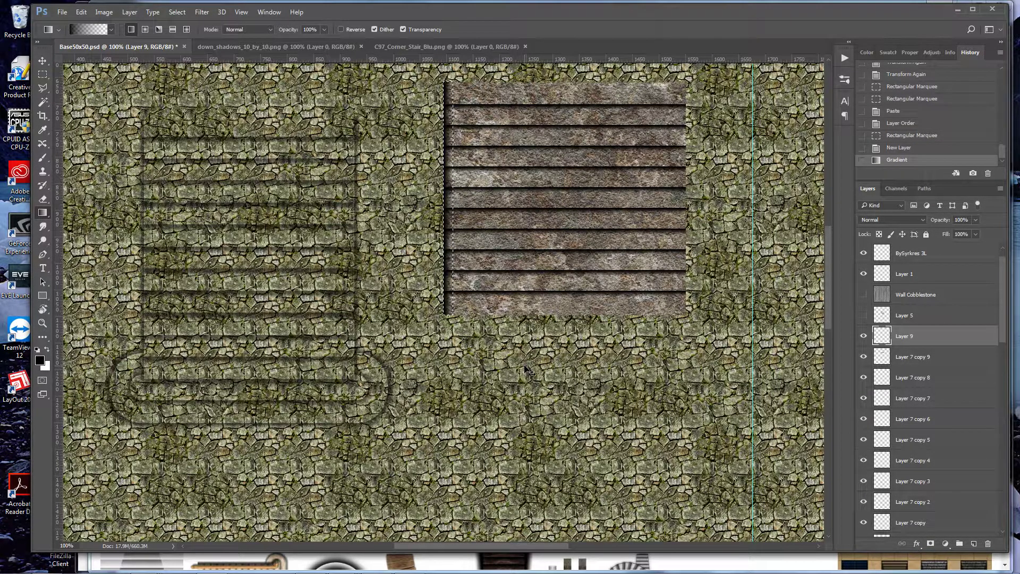
Duplicate Layer 9, the left-edge shadow, within Base50x50.psd under the name Layer 9 copy
{"action": "left_click", "coordinate": [62, 12]}
{"action": "mouse_move", "coordinate": [81, 12]}
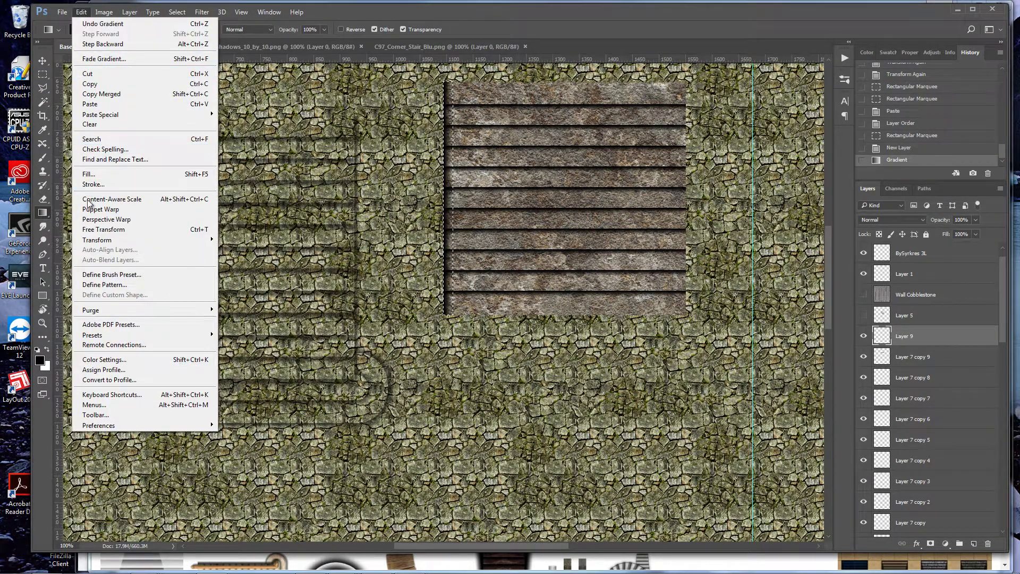
{"action": "mouse_move", "coordinate": [97, 240]}
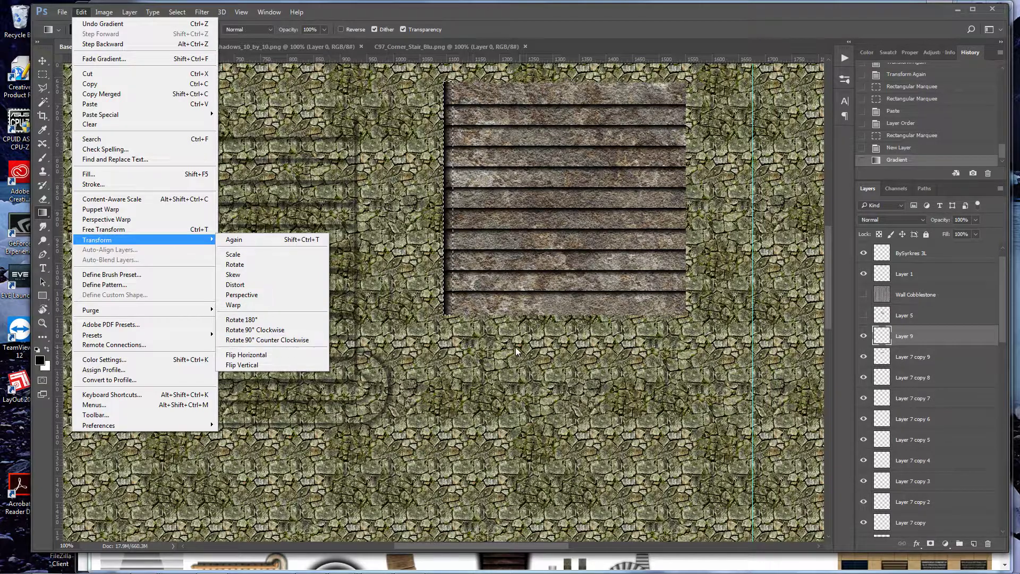
{"action": "left_click", "coordinate": [927, 336]}
{"action": "right_click", "coordinate": [927, 337]}
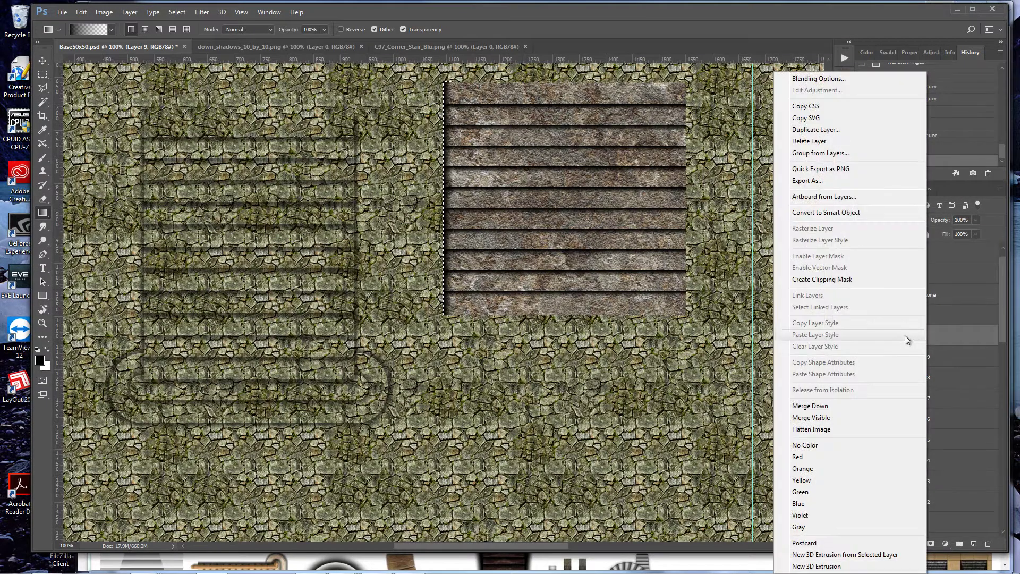
{"action": "left_click", "coordinate": [827, 132]}
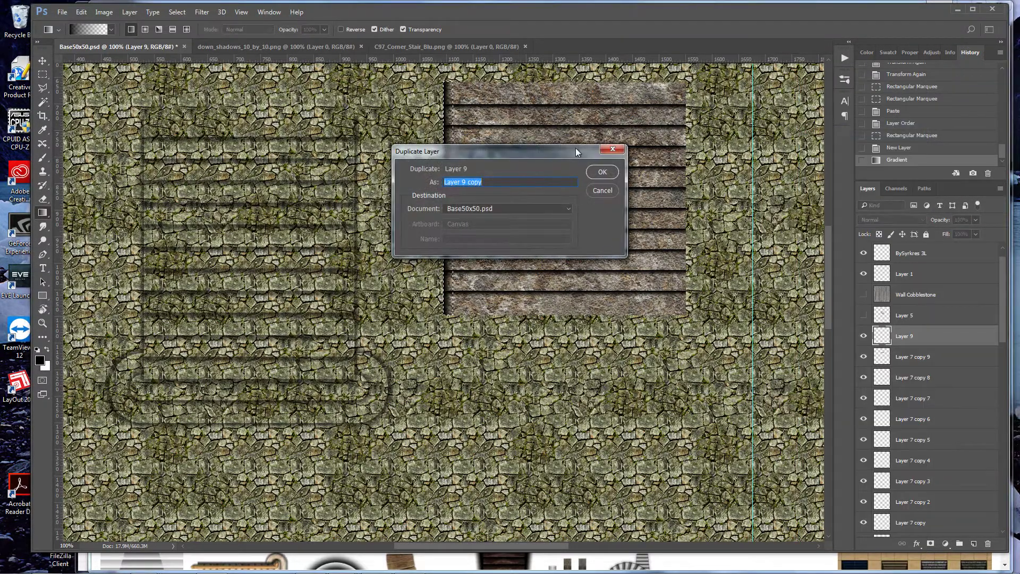
{"action": "left_click", "coordinate": [595, 171]}
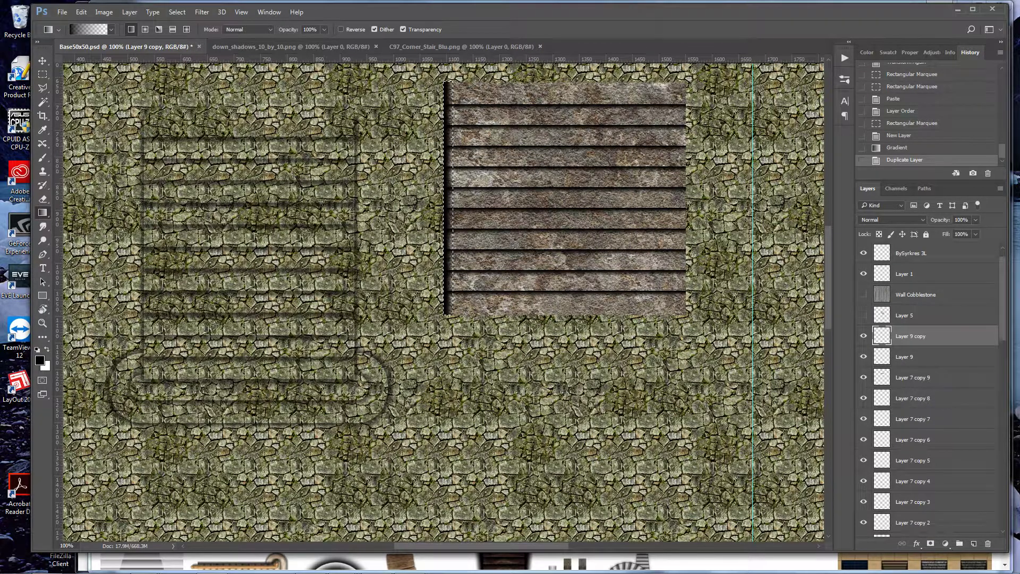
Free-transform Layer 9 copy to -100% width and height along the staircase's right edge at X 1541.50 px, Y 878.00 px, and deselect
{"action": "key", "text": "ctrl+t"}
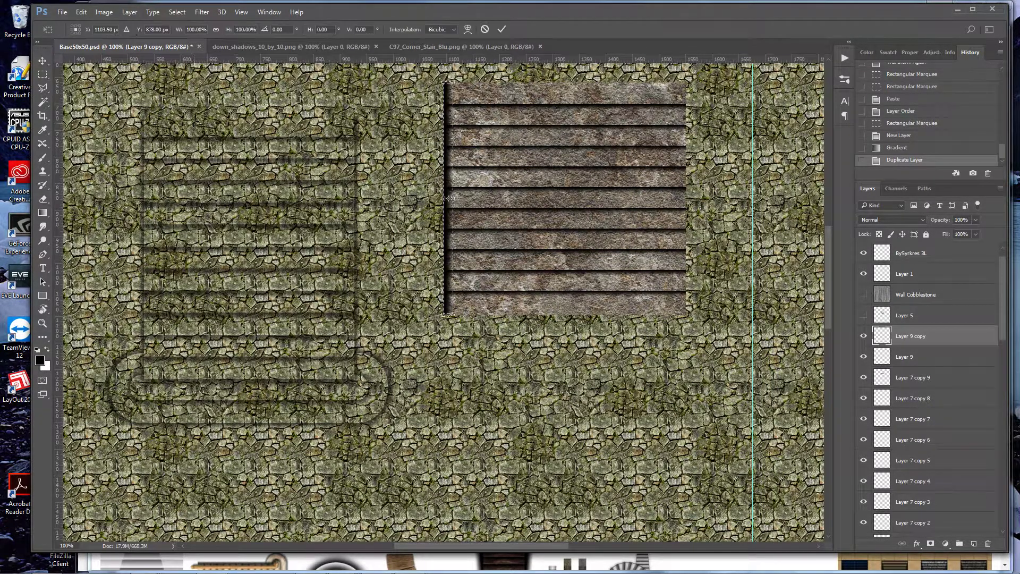
{"action": "left_click_drag", "start_coordinate": [467, 86], "coordinate": [440, 339]}
{"action": "left_click_drag", "start_coordinate": [453, 263], "coordinate": [686, 261]}
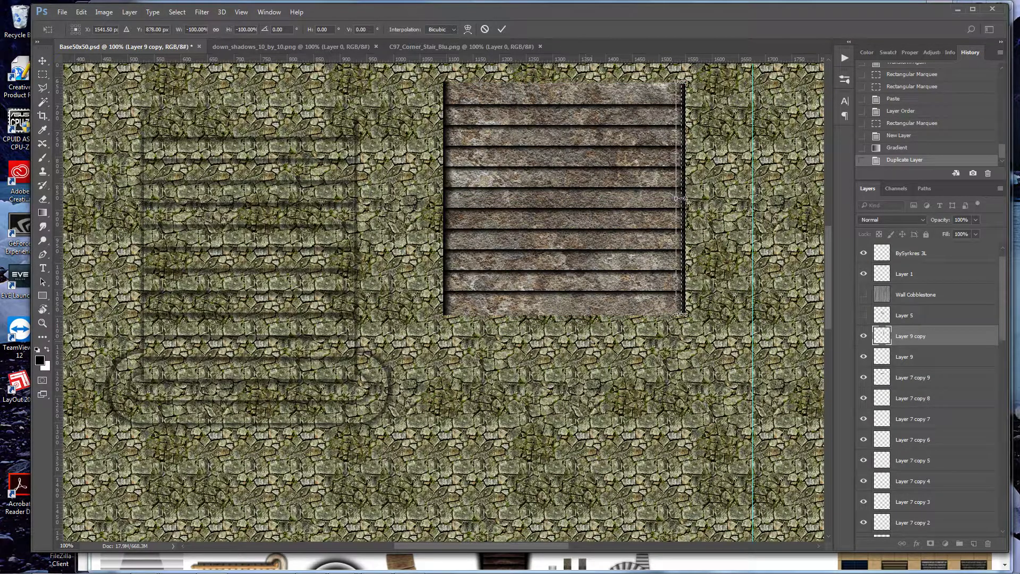
{"action": "key", "text": "Return"}
{"action": "key", "text": "ctrl+d"}
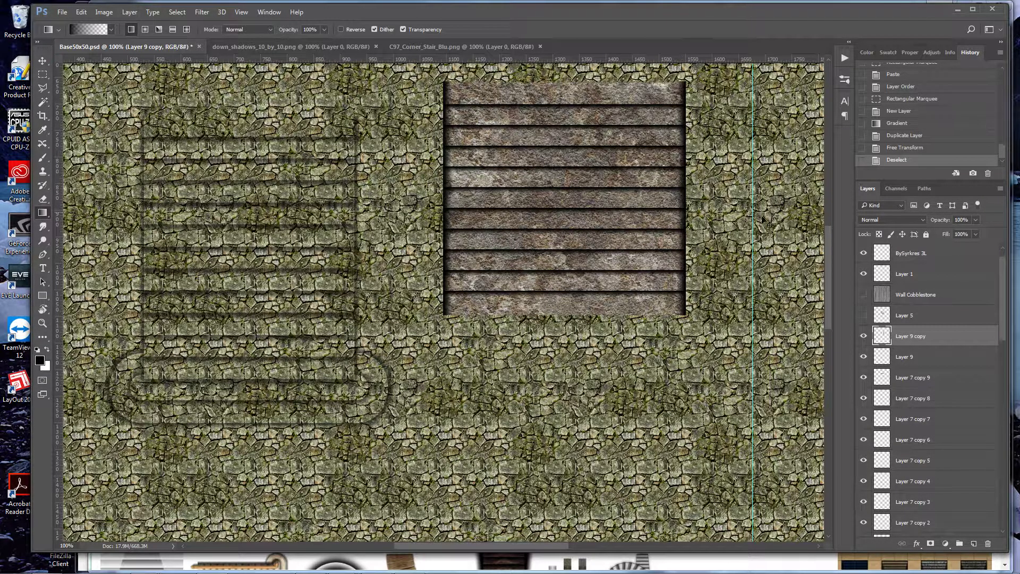
Duplicate Layer 9 copy, rotate the duplicate 90 degrees, place it along the staircase's bottom edge and stretch it to the full stair width
{"action": "right_click", "coordinate": [909, 335]}
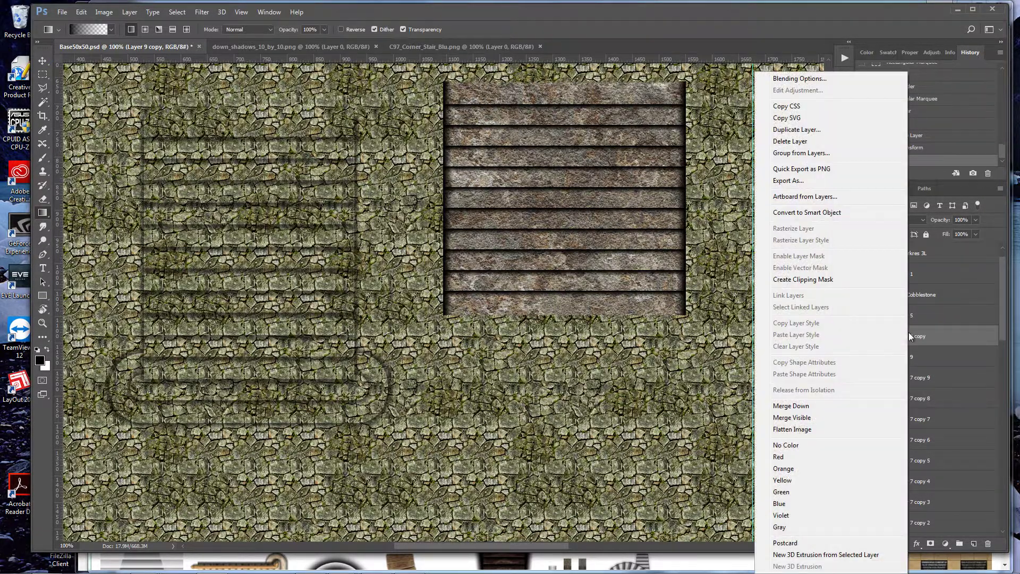
{"action": "left_click", "coordinate": [810, 130]}
{"action": "left_click", "coordinate": [602, 173]}
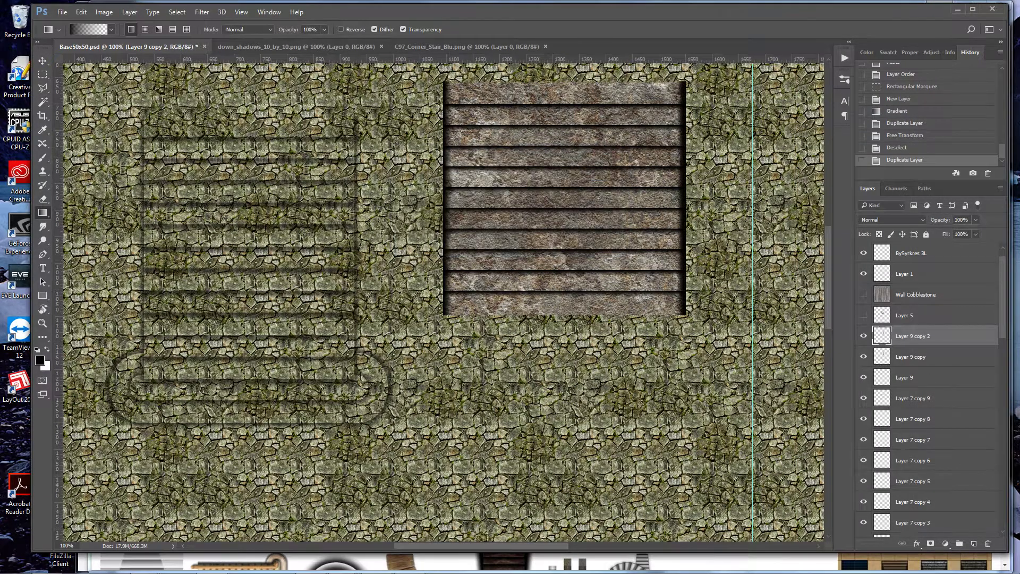
{"action": "key", "text": "ctrl+t"}
{"action": "left_click_drag", "start_coordinate": [683, 199], "coordinate": [800, 200]}
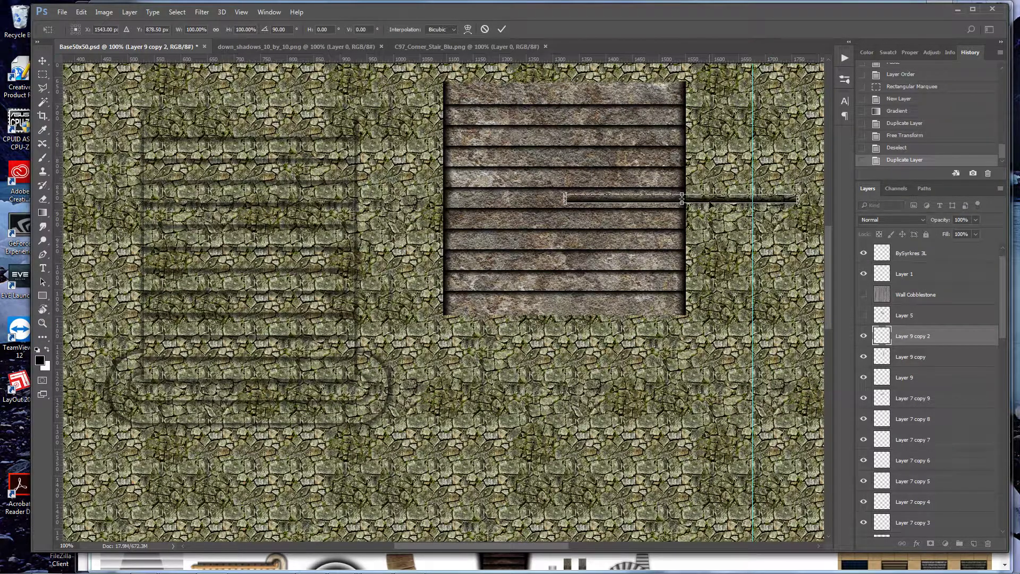
{"action": "left_click_drag", "start_coordinate": [710, 202], "coordinate": [588, 314]}
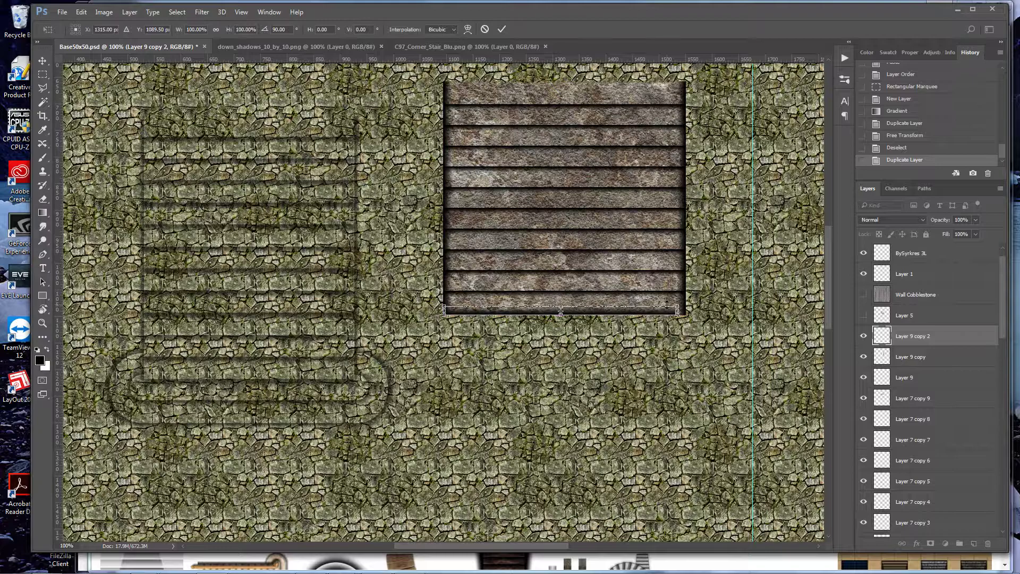
{"action": "left_click_drag", "start_coordinate": [677, 310], "coordinate": [685, 311]}
{"action": "key", "text": "g"}
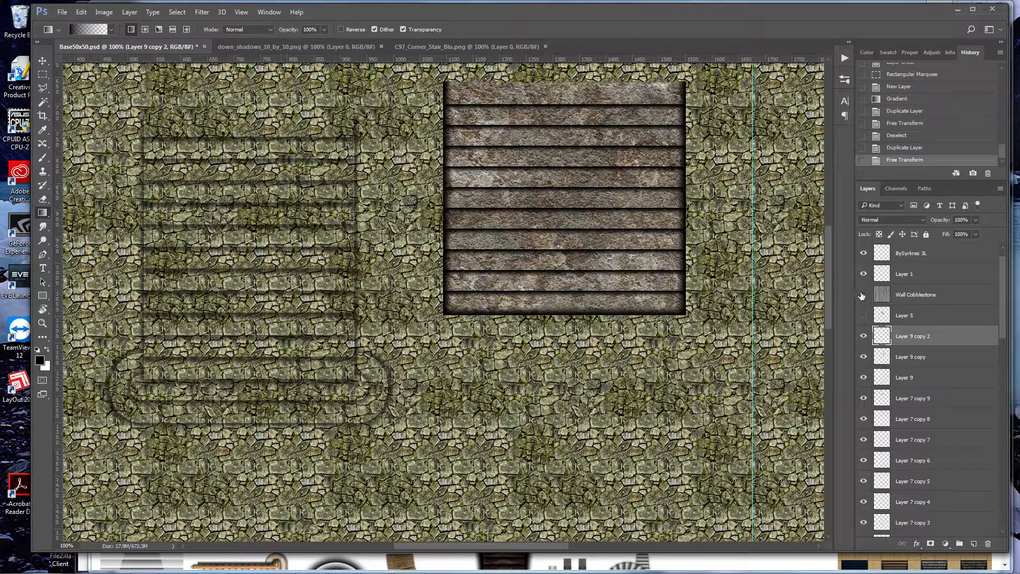
Merge all shadow layers from Layer 9 copy 2 down to Layer 7 copy into one layer
{"action": "scroll", "coordinate": [898, 348], "scroll_direction": "down", "scroll_amount": 3}
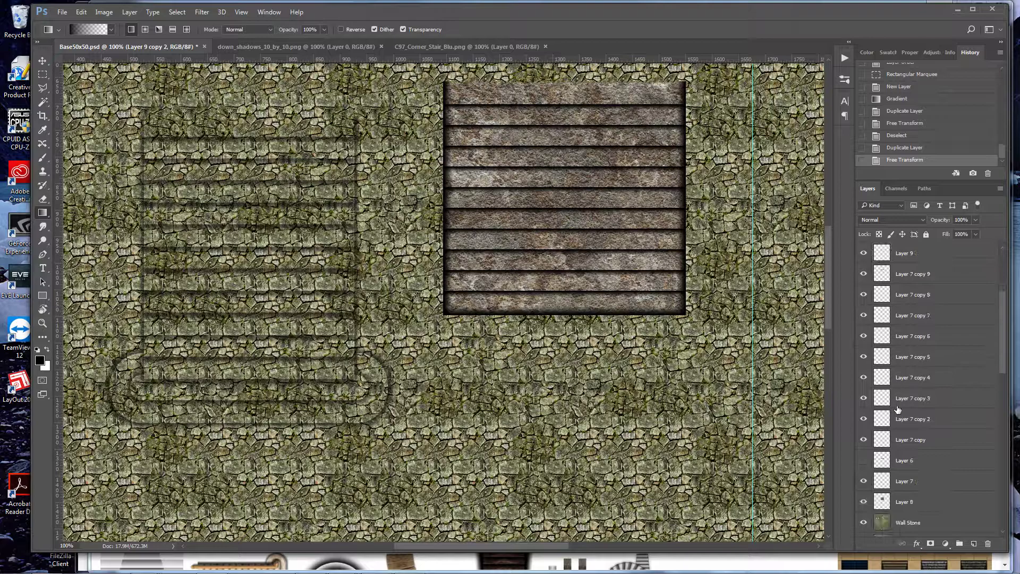
{"action": "left_click", "coordinate": [905, 441], "text": "shift"}
{"action": "key", "text": "ctrl+e"}
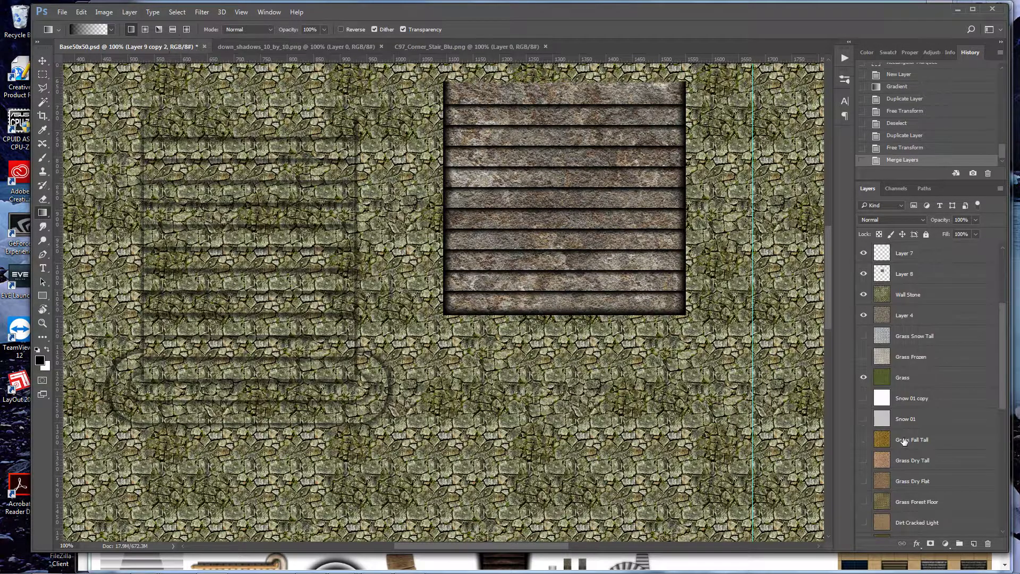
{"action": "scroll", "coordinate": [897, 324], "scroll_direction": "up", "scroll_amount": 2}
{"action": "scroll", "coordinate": [897, 323], "scroll_direction": "up", "scroll_amount": 2}
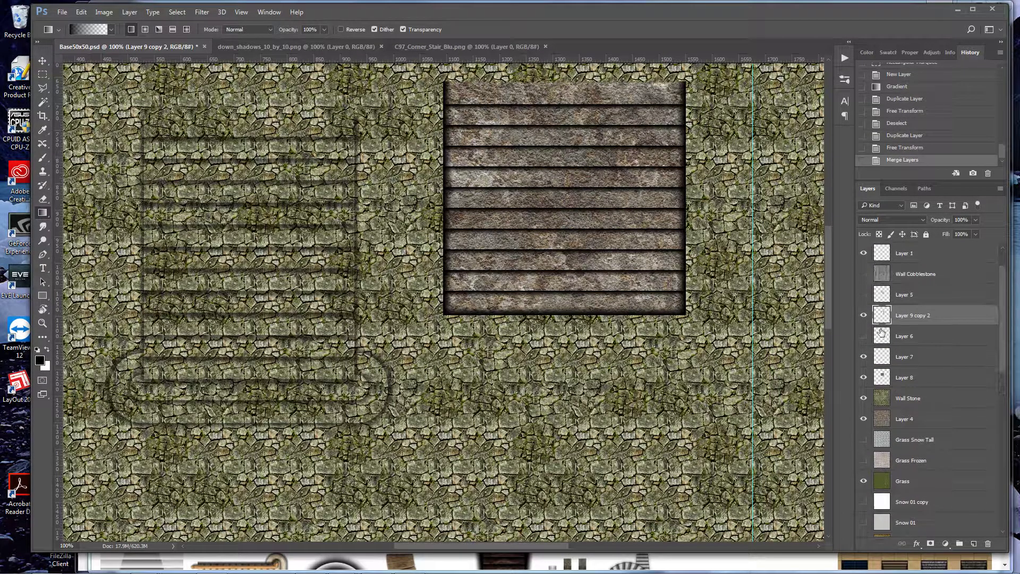
Check the merged shadows by toggling their visibility, and move Layer 7 above Layer 6 to merge it into Layer 9 copy 2
{"action": "left_click", "coordinate": [864, 315]}
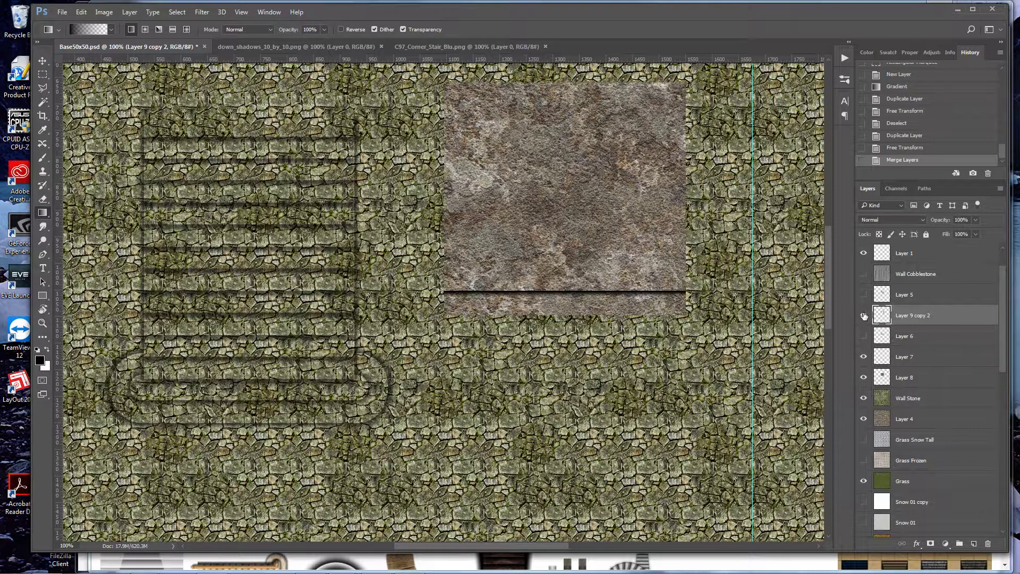
{"action": "left_click", "coordinate": [864, 316]}
{"action": "left_click_drag", "start_coordinate": [897, 356], "coordinate": [902, 331]}
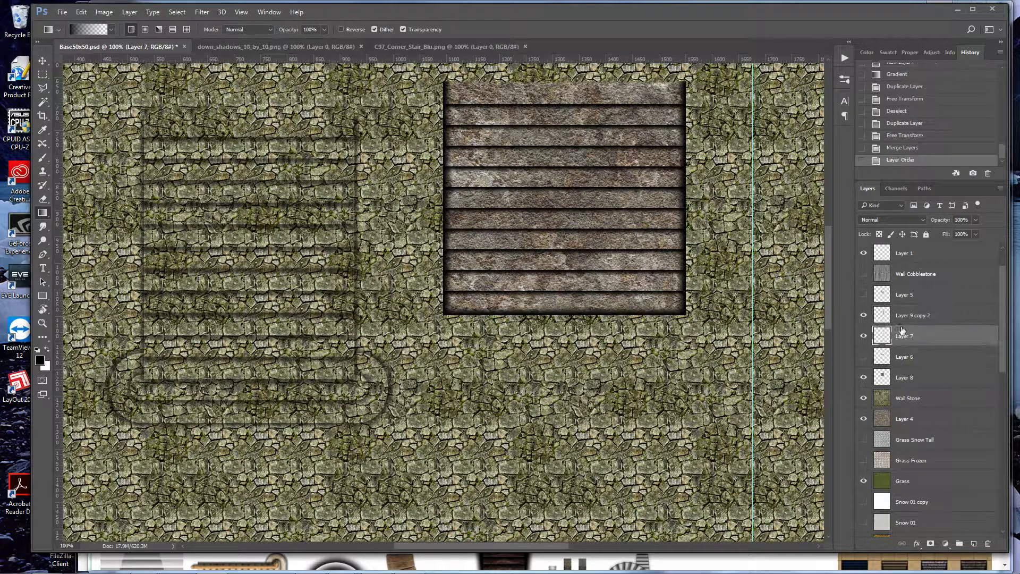
{"action": "left_click", "coordinate": [903, 318], "text": "shift"}
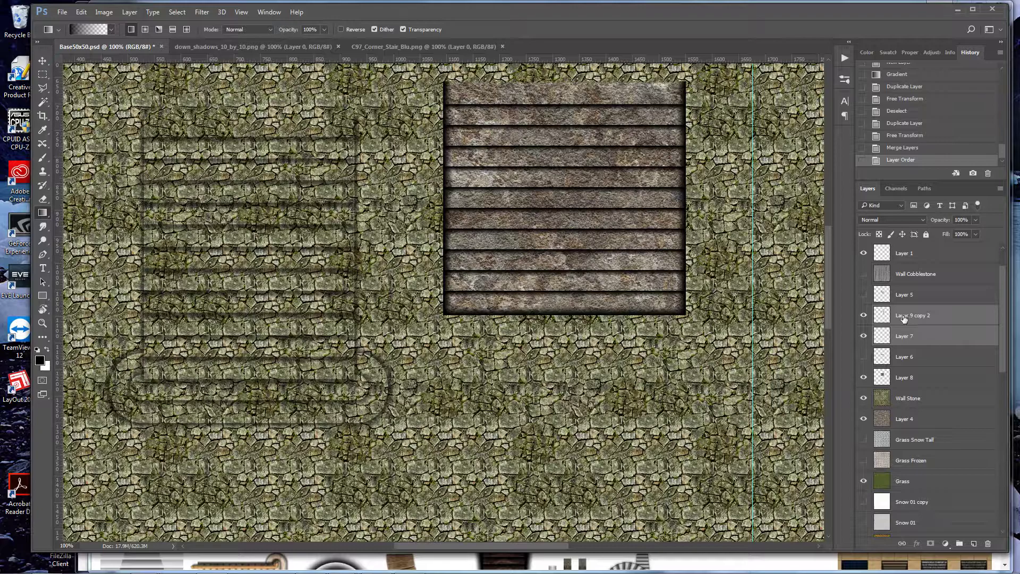
{"action": "key", "text": "ctrl+e"}
Toggle the merged Layer 9 copy 2 off and on to check it, and set its opacity to 99%
{"action": "left_click", "coordinate": [864, 316]}
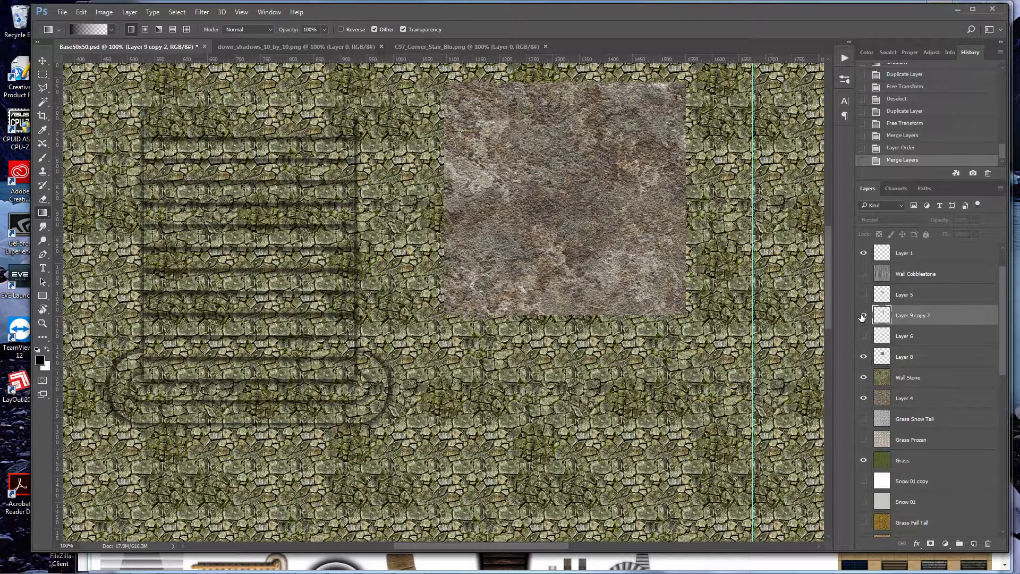
{"action": "left_click", "coordinate": [863, 316]}
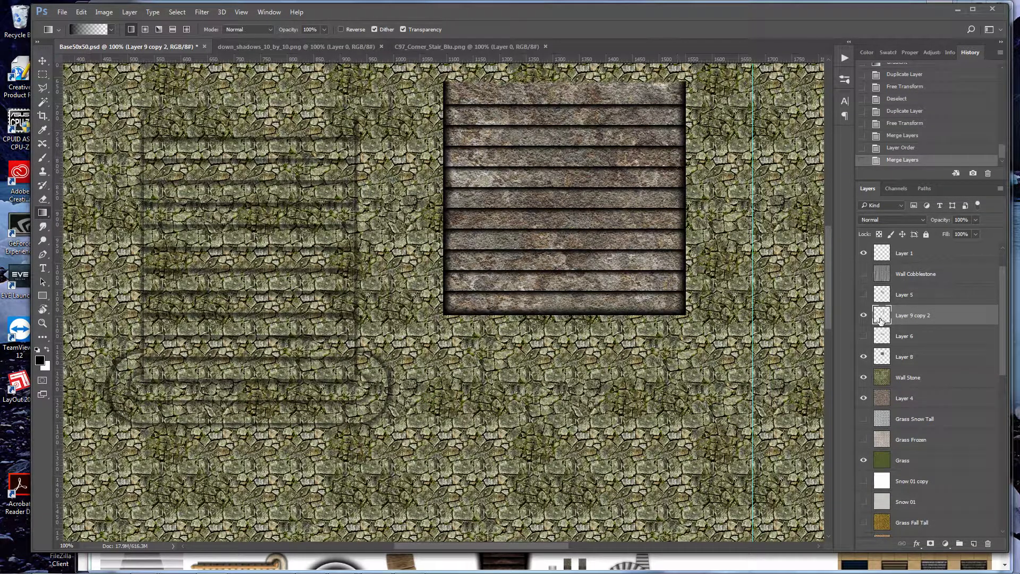
{"action": "left_click", "coordinate": [975, 221]}
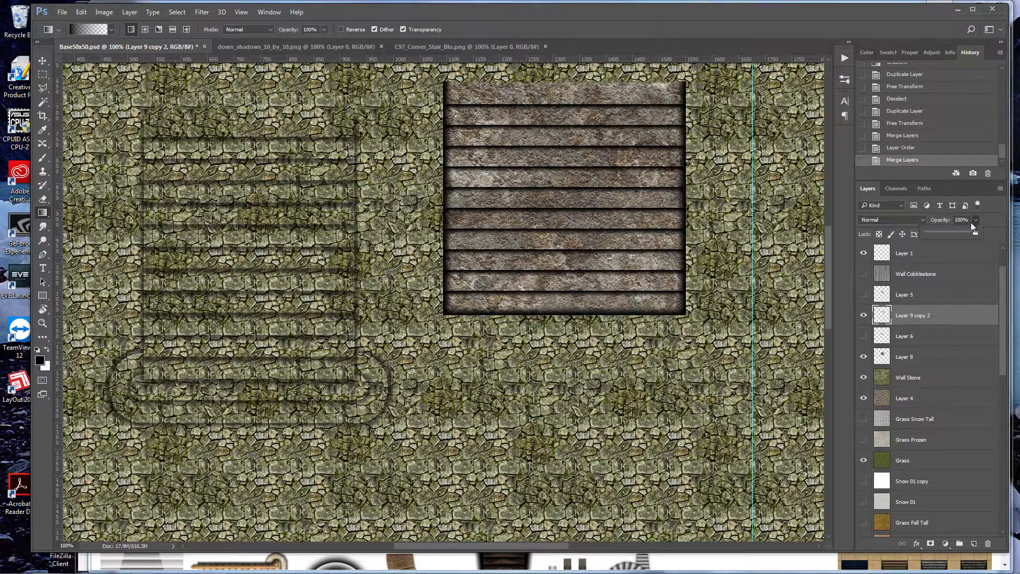
{"action": "left_click_drag", "start_coordinate": [933, 232], "coordinate": [975, 234]}
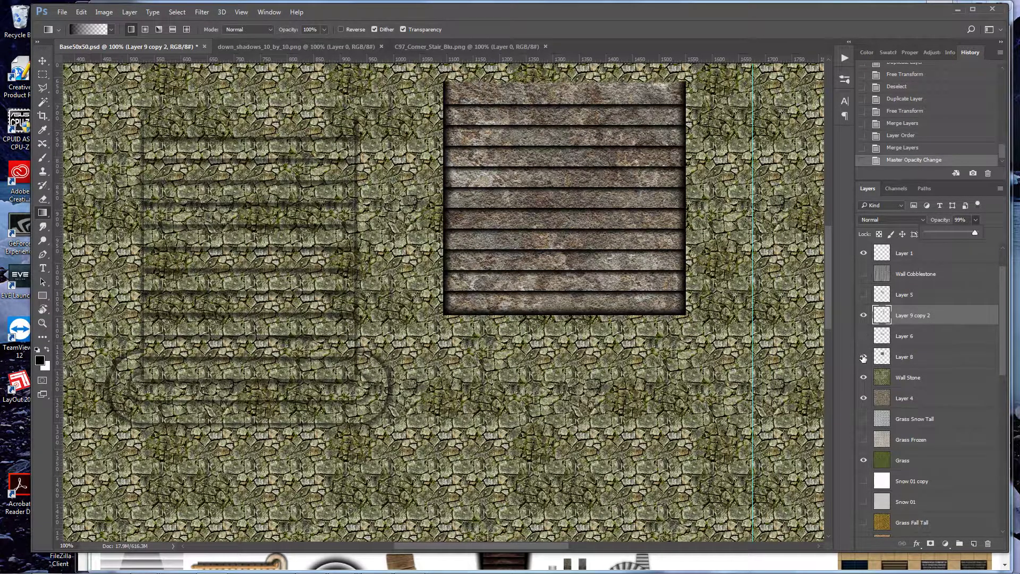
Check the Layer 1 staircase shadows by toggling their visibility, and make Layer 1 the active layer
{"action": "left_click", "coordinate": [863, 254]}
{"action": "left_click", "coordinate": [864, 253]}
{"action": "left_click", "coordinate": [899, 257]}
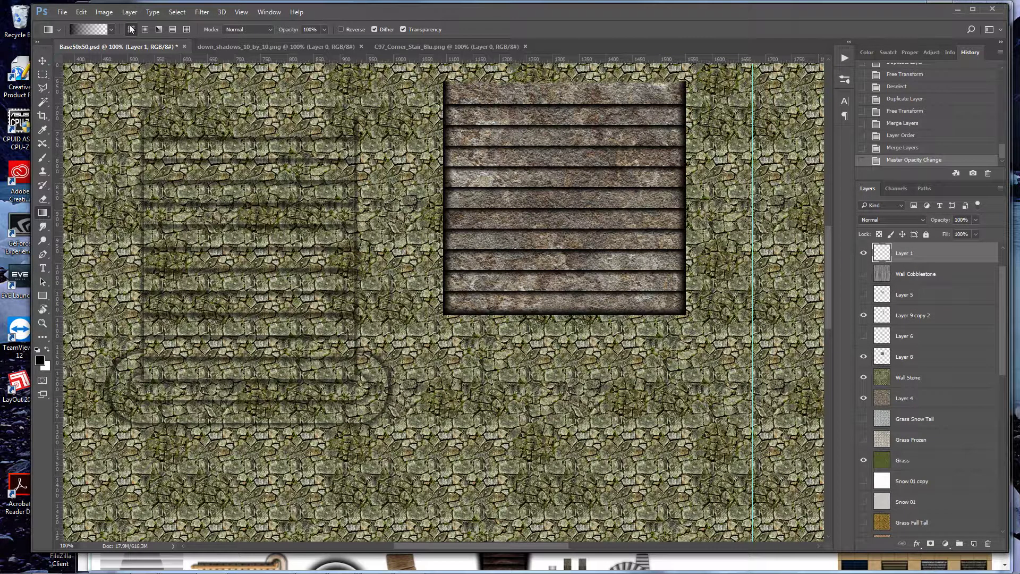
{"action": "left_click", "coordinate": [104, 11]}
{"action": "mouse_move", "coordinate": [133, 39]}
{"action": "left_click", "coordinate": [252, 38]}
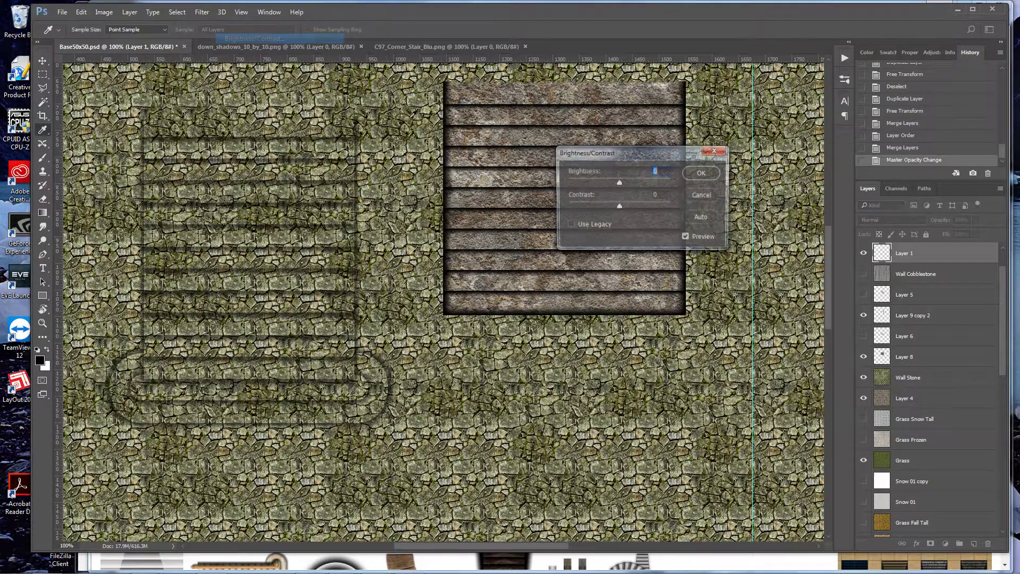
{"action": "left_click_drag", "start_coordinate": [620, 182], "coordinate": [560, 182]}
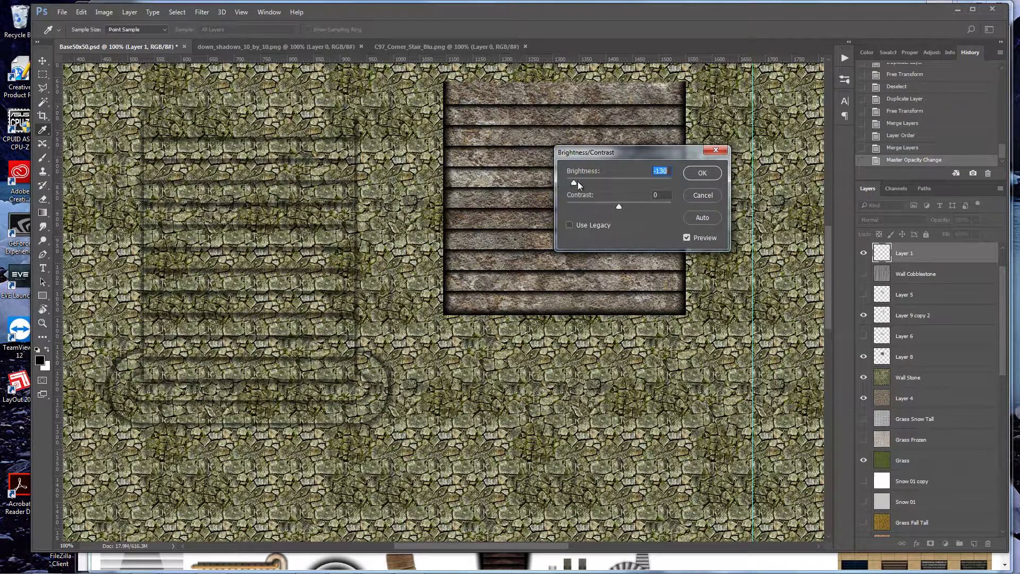
{"action": "left_click", "coordinate": [691, 194]}
{"action": "key", "text": "g"}
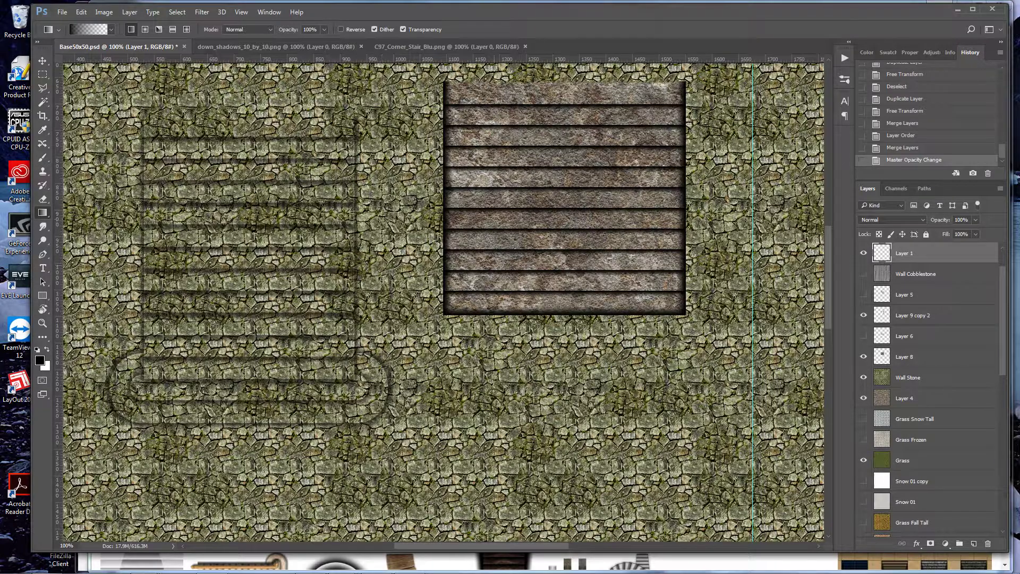
Duplicate Layer 1 within Base50x50.psd as Layer 1 copy to darken its staircase shadows
{"action": "right_click", "coordinate": [923, 255]}
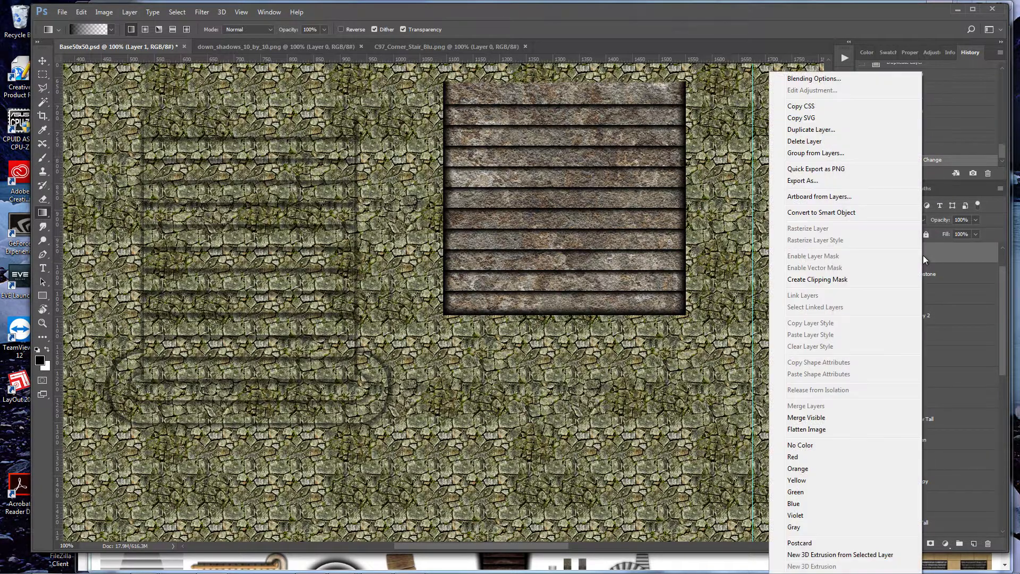
{"action": "left_click", "coordinate": [811, 130]}
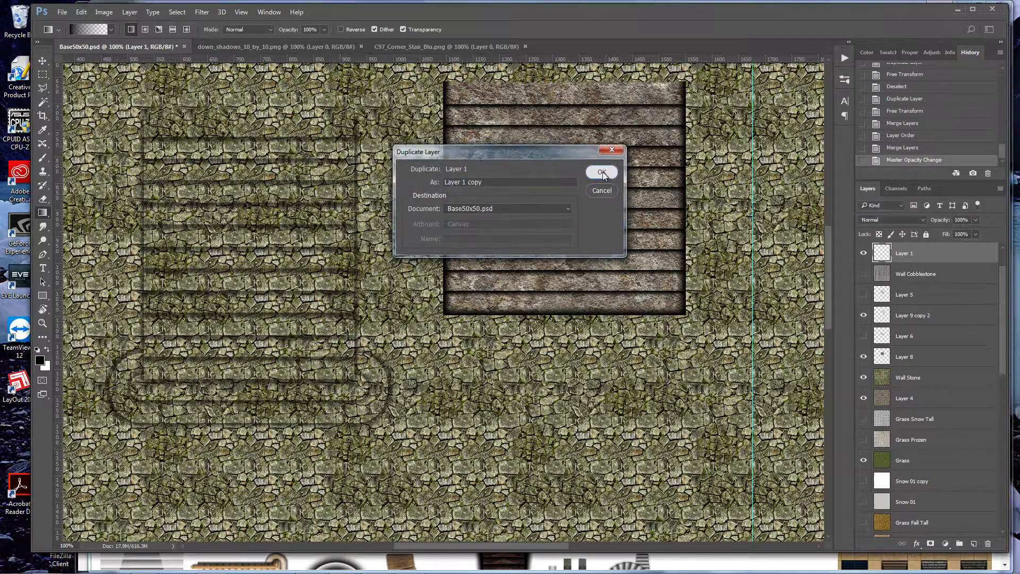
{"action": "left_click", "coordinate": [602, 171]}
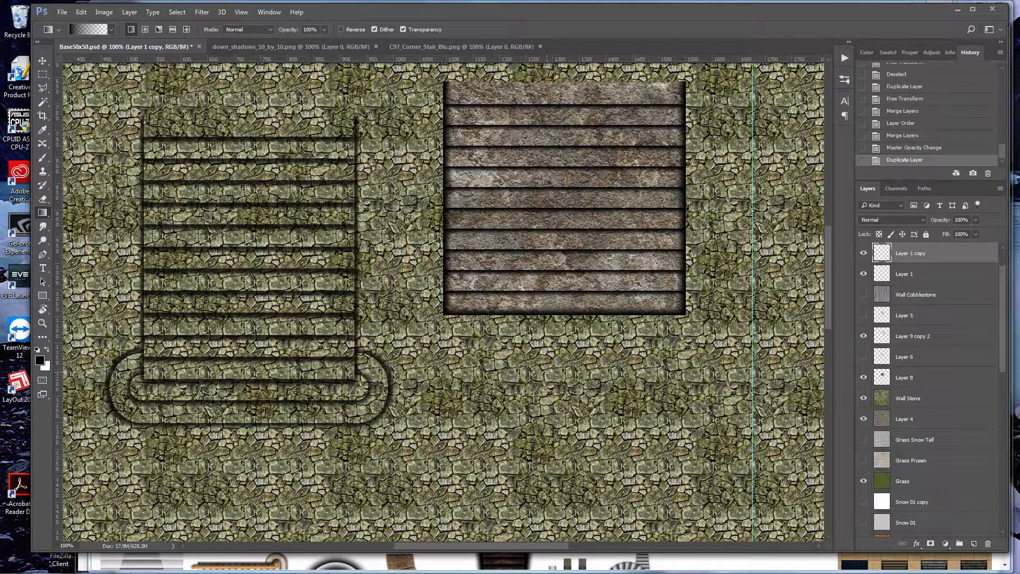
Check Layer 9 copy 2 by toggling its visibility, and duplicate it as Layer 9 copy 3
{"action": "left_click", "coordinate": [865, 338]}
{"action": "left_click", "coordinate": [865, 337]}
{"action": "left_click", "coordinate": [922, 337]}
{"action": "right_click", "coordinate": [922, 336]}
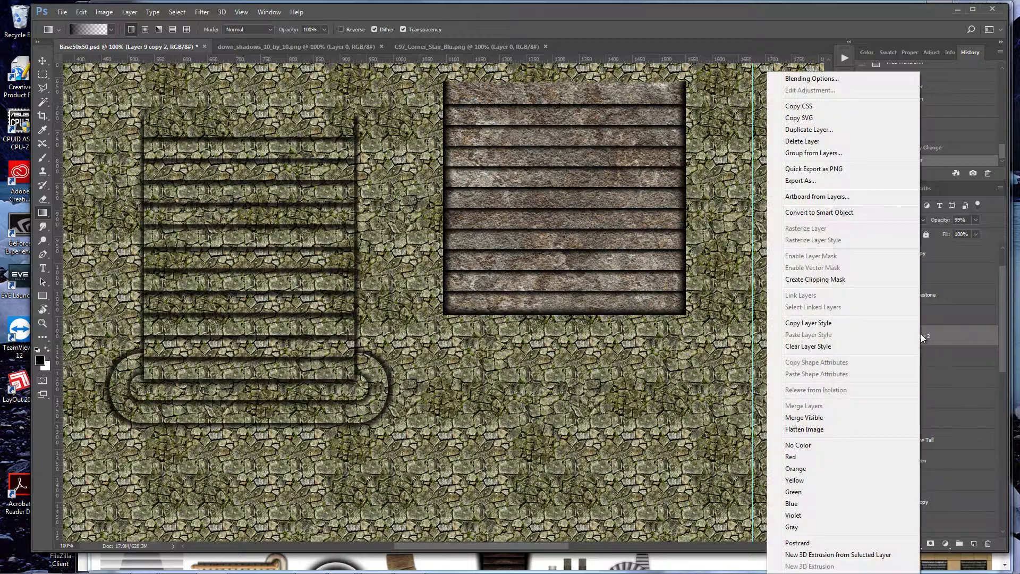
{"action": "left_click", "coordinate": [816, 130]}
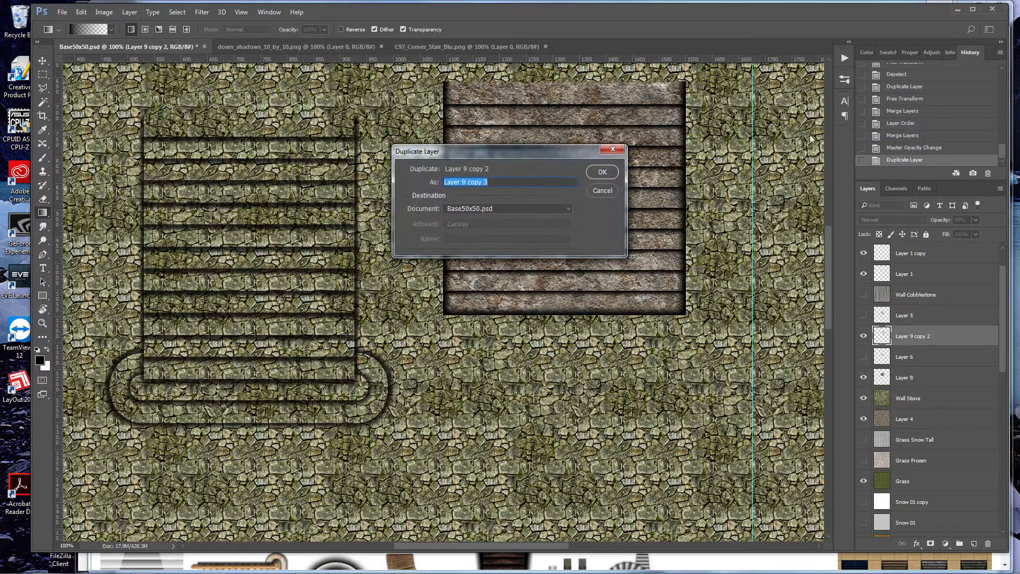
{"action": "left_click", "coordinate": [605, 171]}
Cut both side wedges from Layer 9 copy 3 with the Polygonal Lasso, tapering the step shadows from full width at the top to a narrow base
{"action": "left_click", "coordinate": [42, 90]}
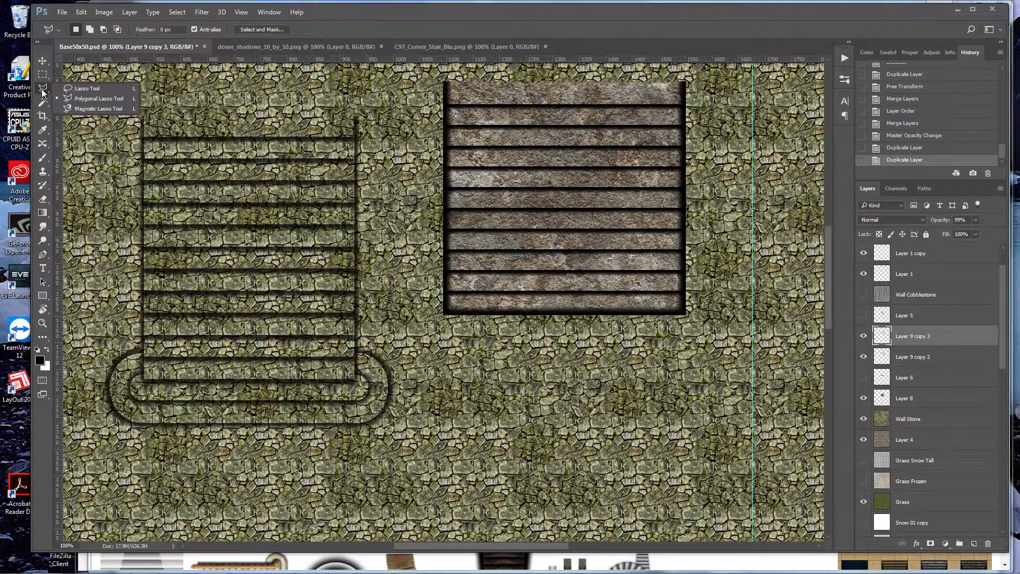
{"action": "left_click", "coordinate": [82, 101]}
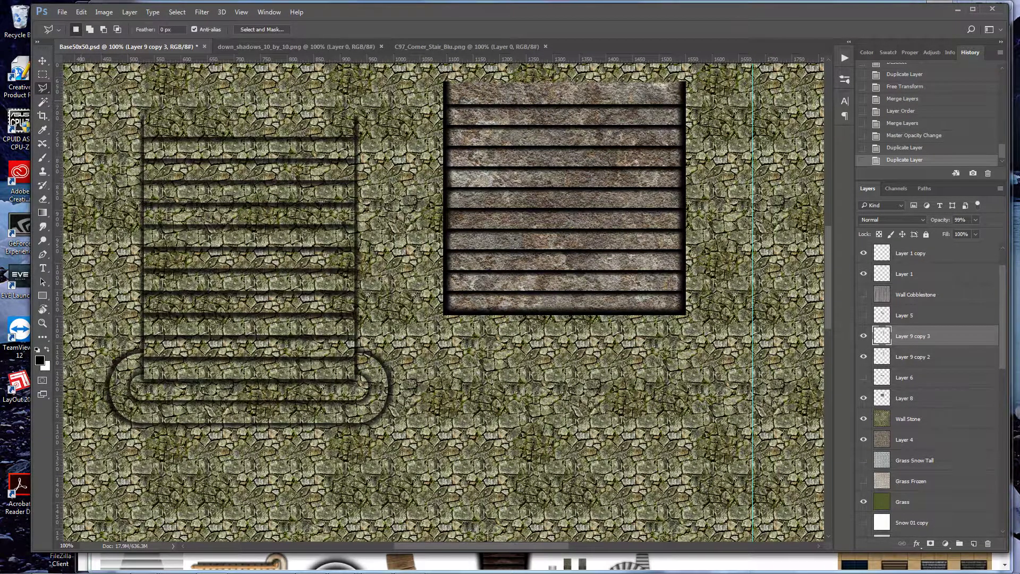
{"action": "left_click", "coordinate": [445, 83]}
{"action": "left_click", "coordinate": [530, 314]}
{"action": "left_click", "coordinate": [602, 314]}
{"action": "left_click", "coordinate": [685, 83]}
{"action": "left_click", "coordinate": [735, 398]}
{"action": "left_click", "coordinate": [425, 394]}
{"action": "double_click", "coordinate": [410, 149]}
{"action": "key", "text": "ctrl+x"}
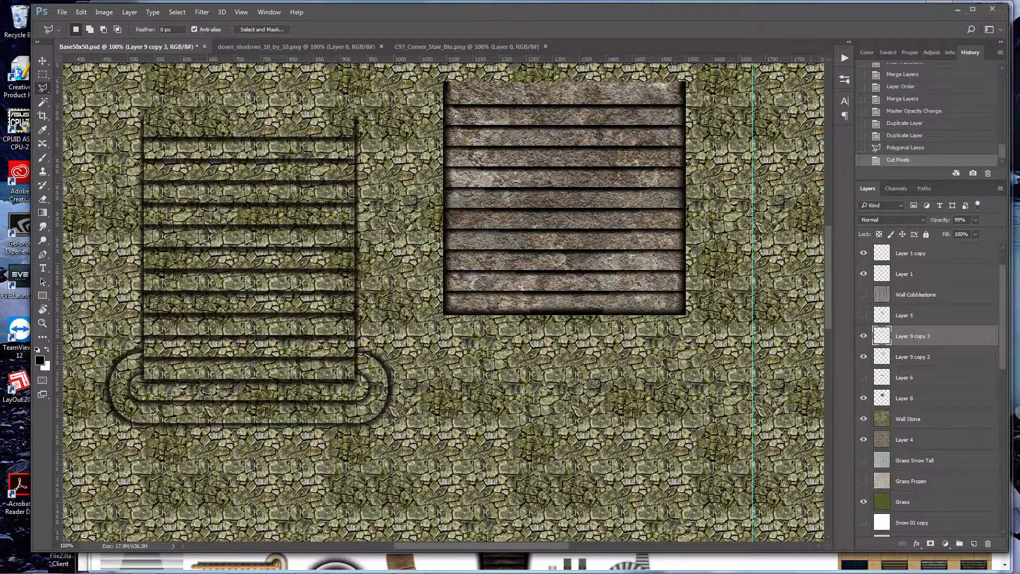
Hide and show Layer 9 copy 2 twice to compare the full staircase shadows with the tapered copy
{"action": "left_click", "coordinate": [863, 357]}
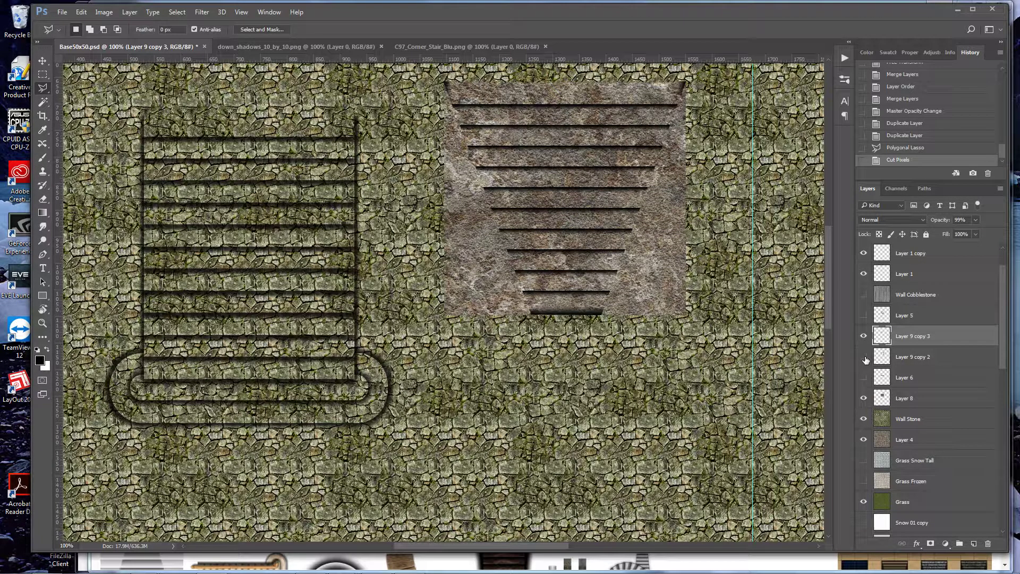
{"action": "left_click", "coordinate": [864, 357]}
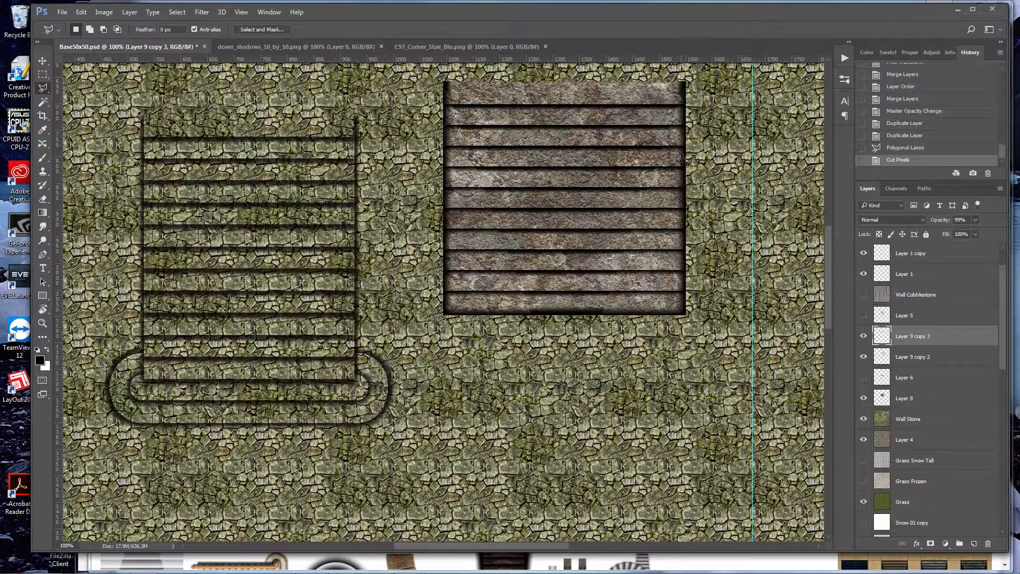
{"action": "left_click", "coordinate": [863, 357]}
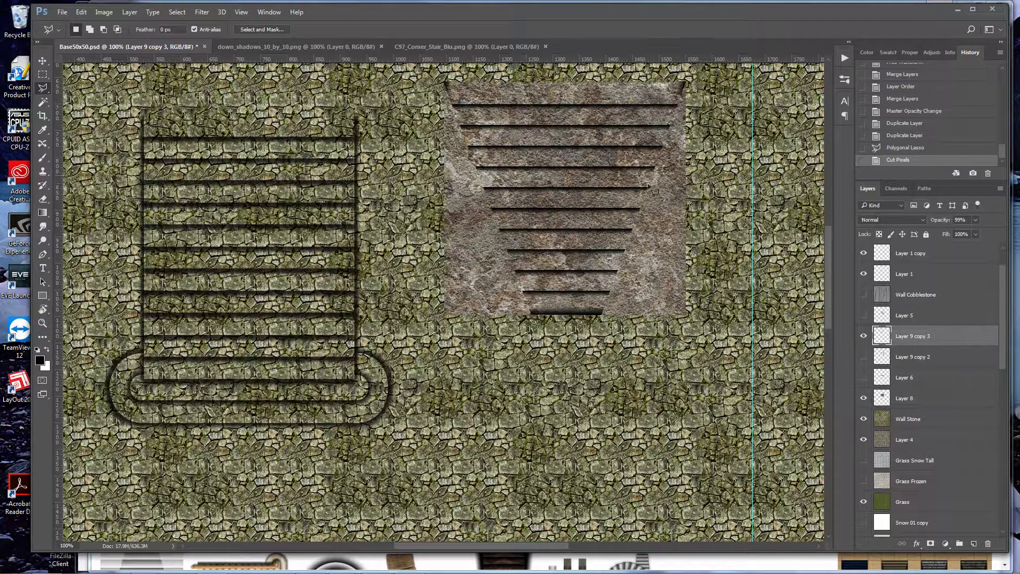
{"action": "left_click", "coordinate": [864, 358]}
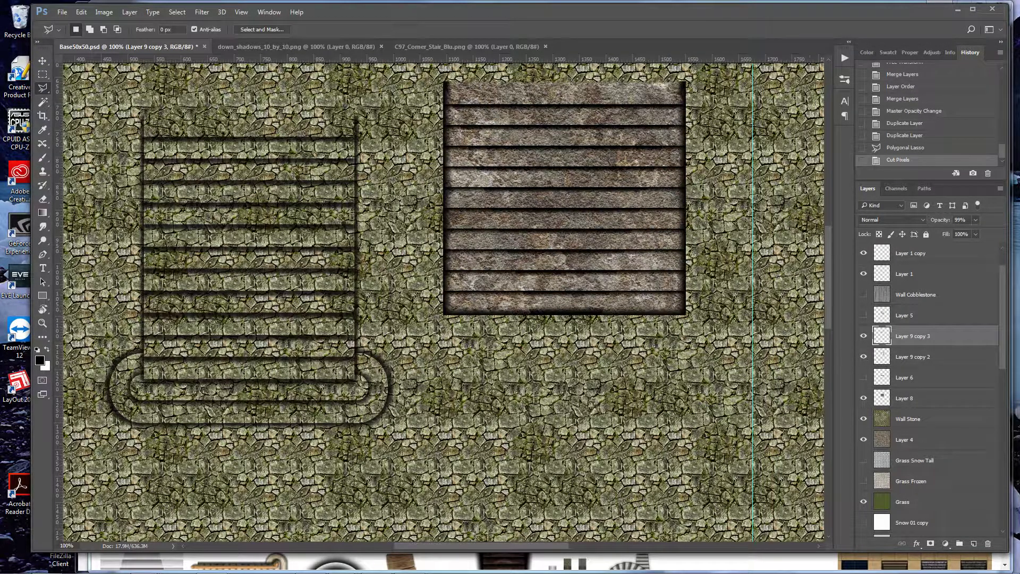